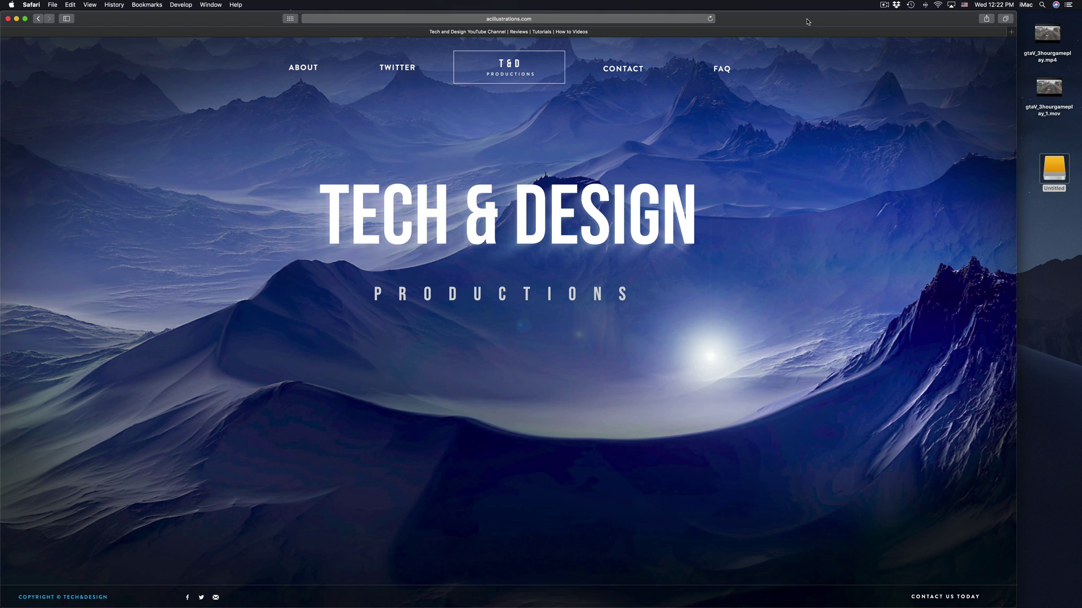
Open Disk Utility and collapse the Fusion Drive and Seagate Backup+ entries in the drive list
{"action": "mouse_move", "coordinate": [624, 606]}
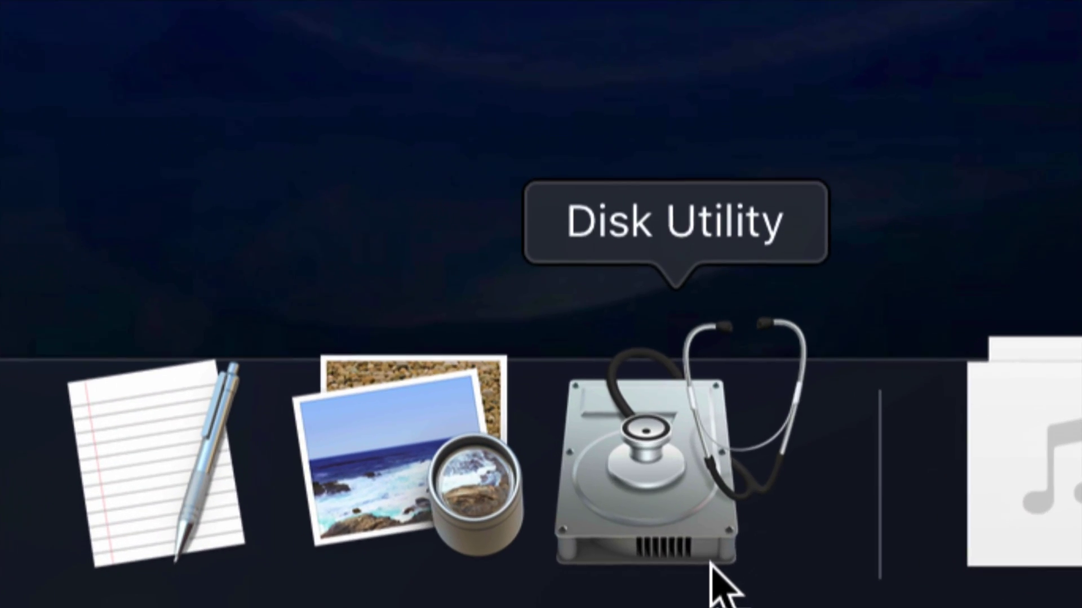
{"action": "left_click", "coordinate": [714, 580]}
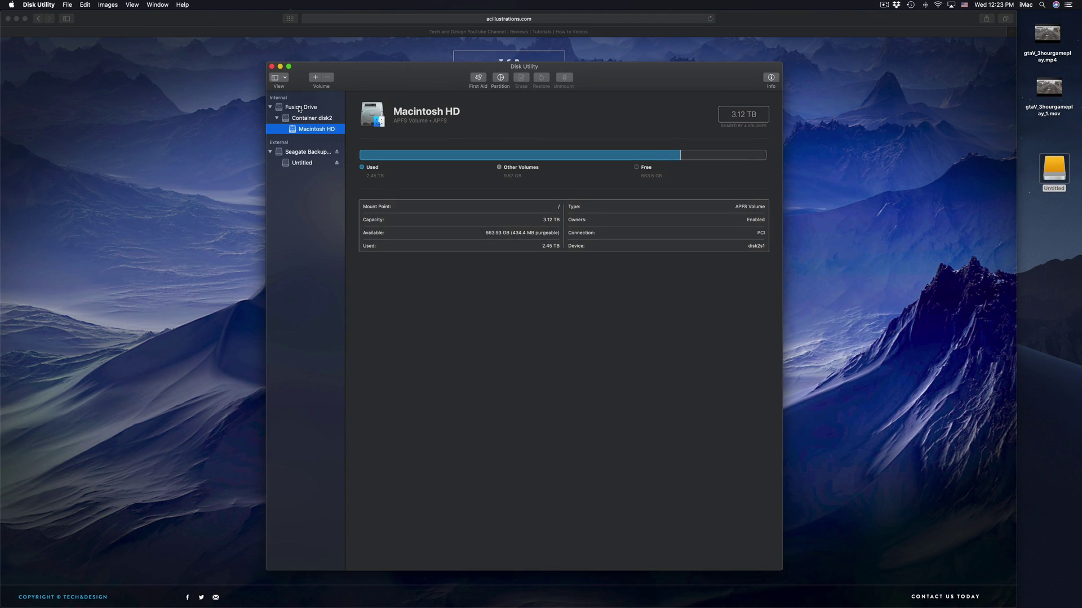
{"action": "left_click", "coordinate": [270, 107]}
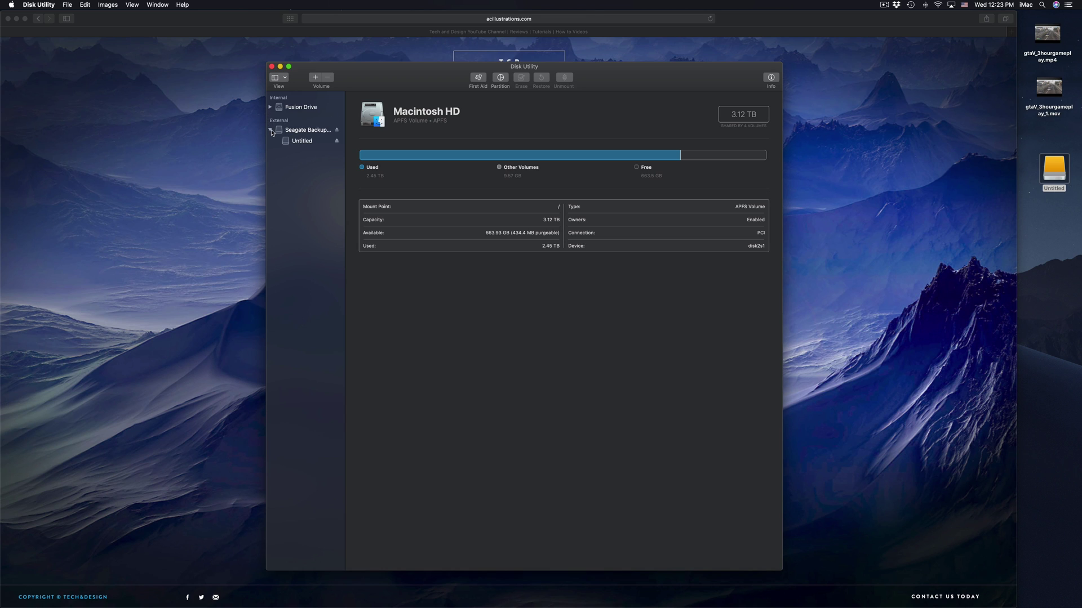
{"action": "left_click", "coordinate": [270, 130]}
{"action": "left_click_drag", "start_coordinate": [629, 83], "coordinate": [627, 94]}
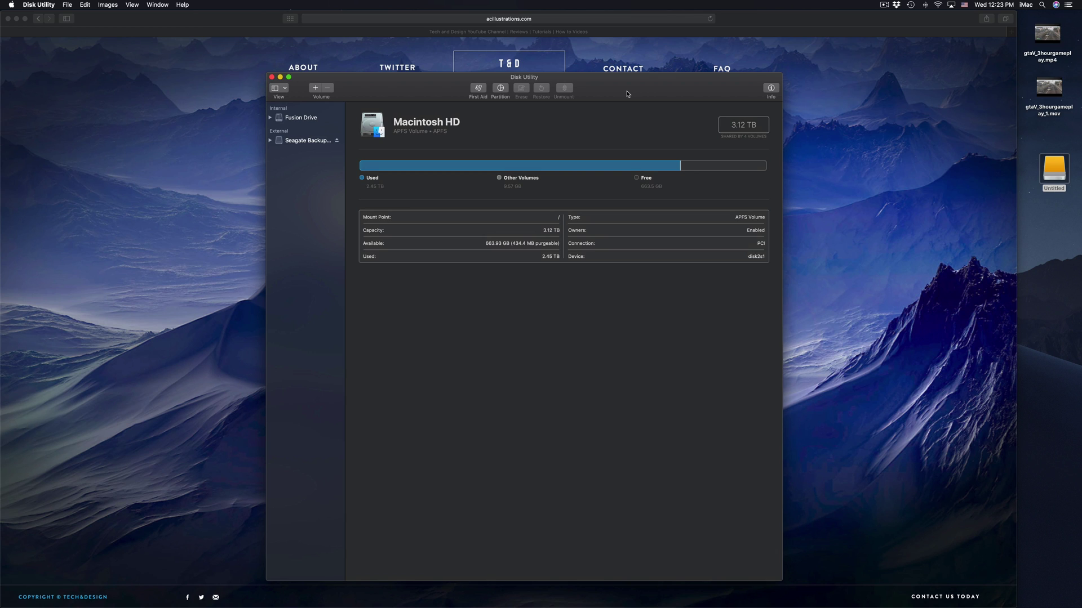
{"action": "left_click_drag", "start_coordinate": [627, 93], "coordinate": [629, 90]}
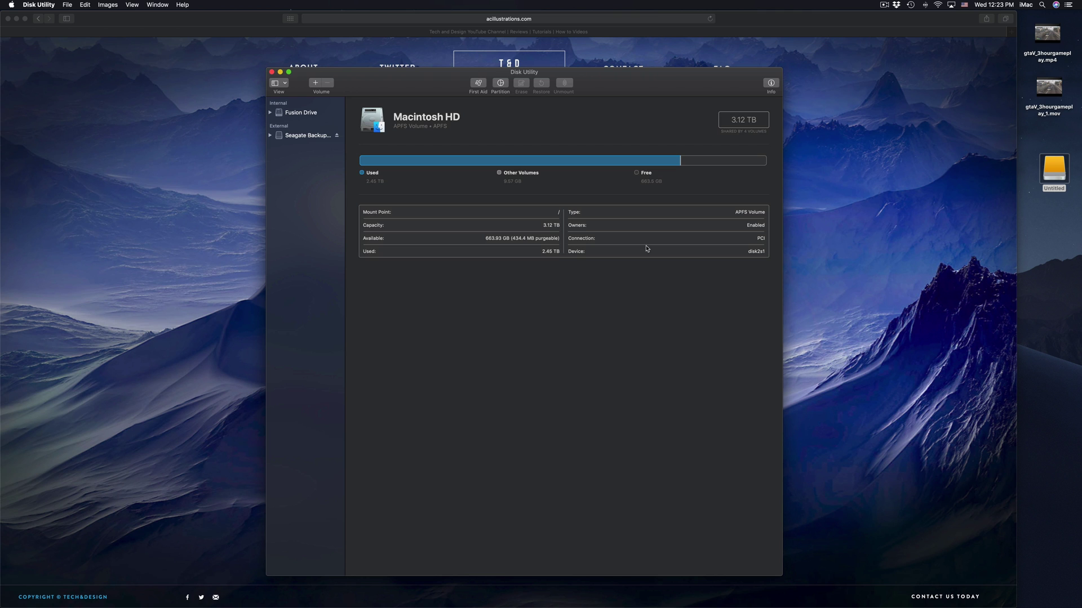
Search Spotlight for "disk" to locate Disk Utility, and dismiss the search
{"action": "mouse_move", "coordinate": [772, 607]}
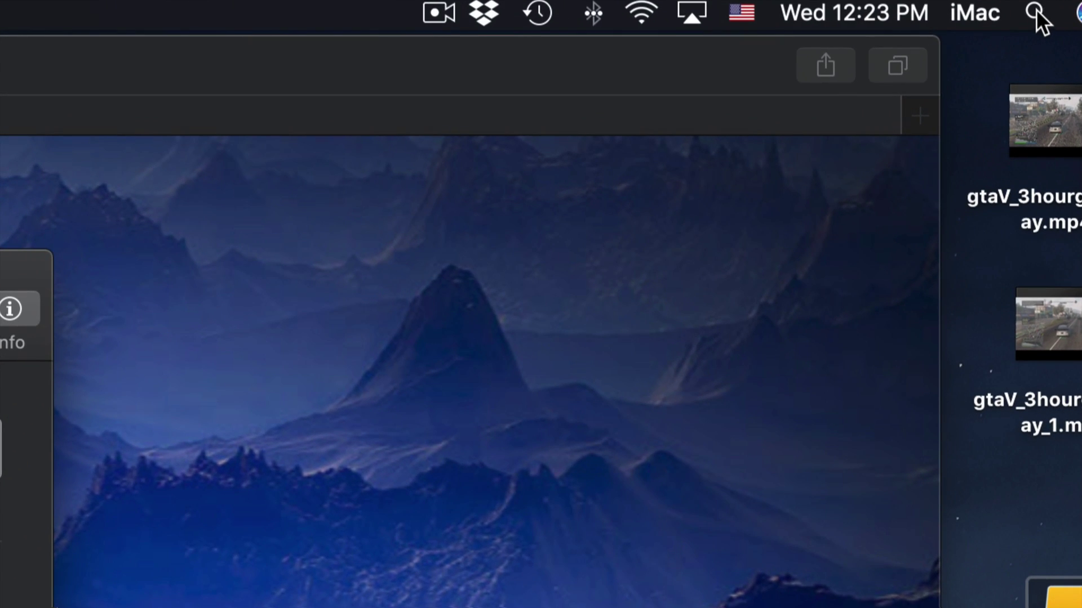
{"action": "left_click", "coordinate": [1035, 12]}
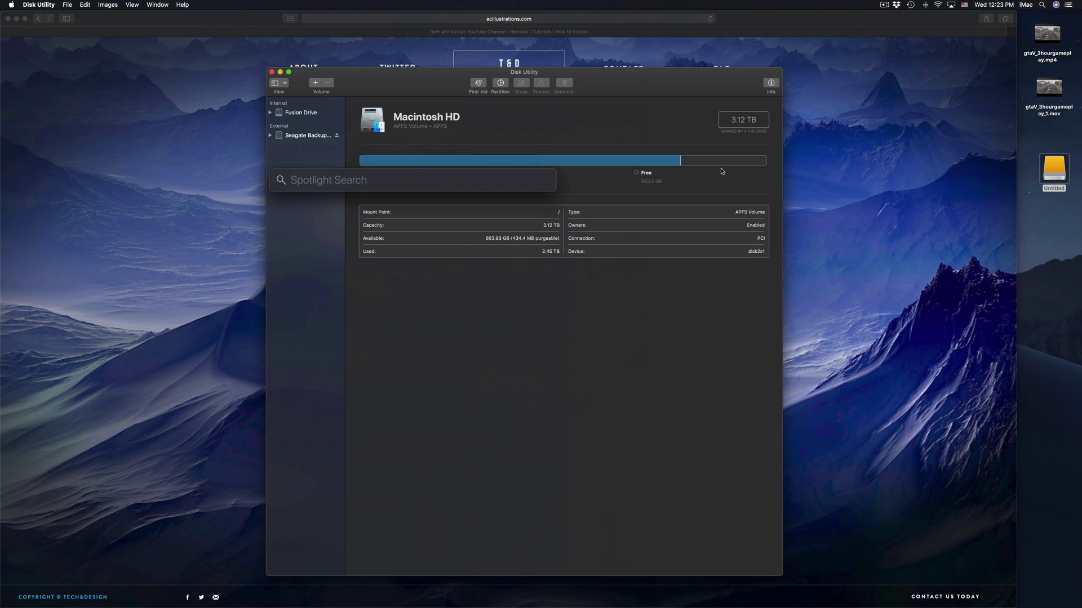
{"action": "type", "text": "disk"}
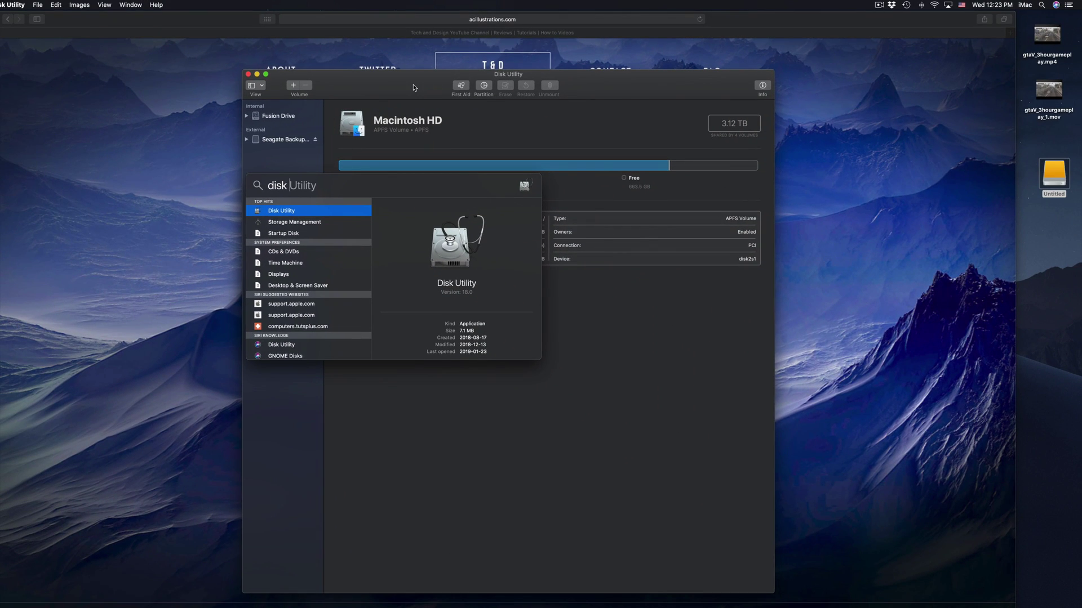
{"action": "left_click", "coordinate": [397, 86]}
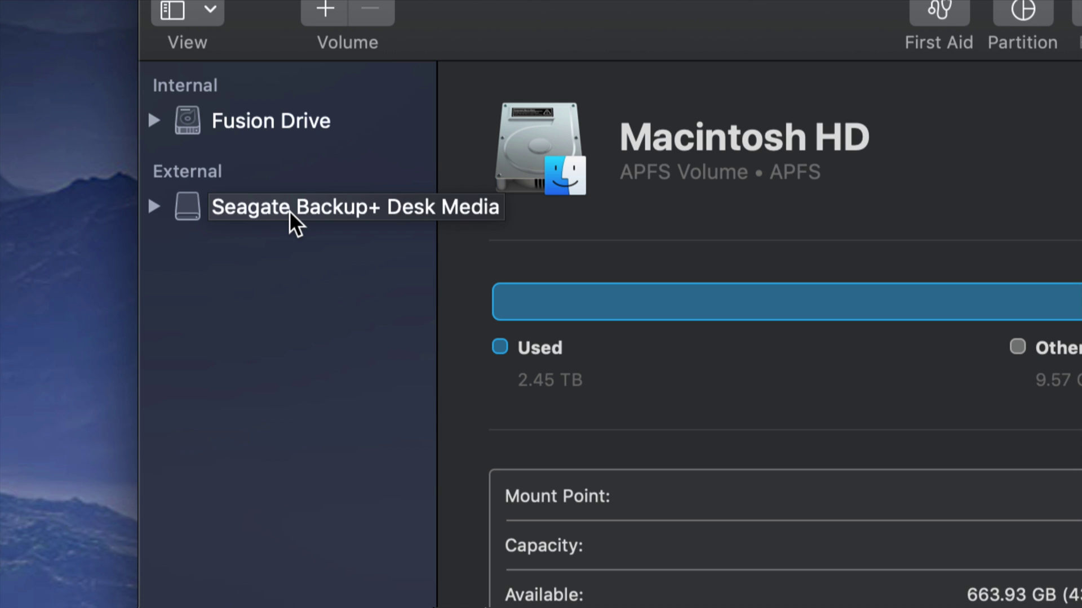
Expand the external Seagate Backup+ Desk Media drive to show its volume, and select the physical drive
{"action": "left_click", "coordinate": [155, 206]}
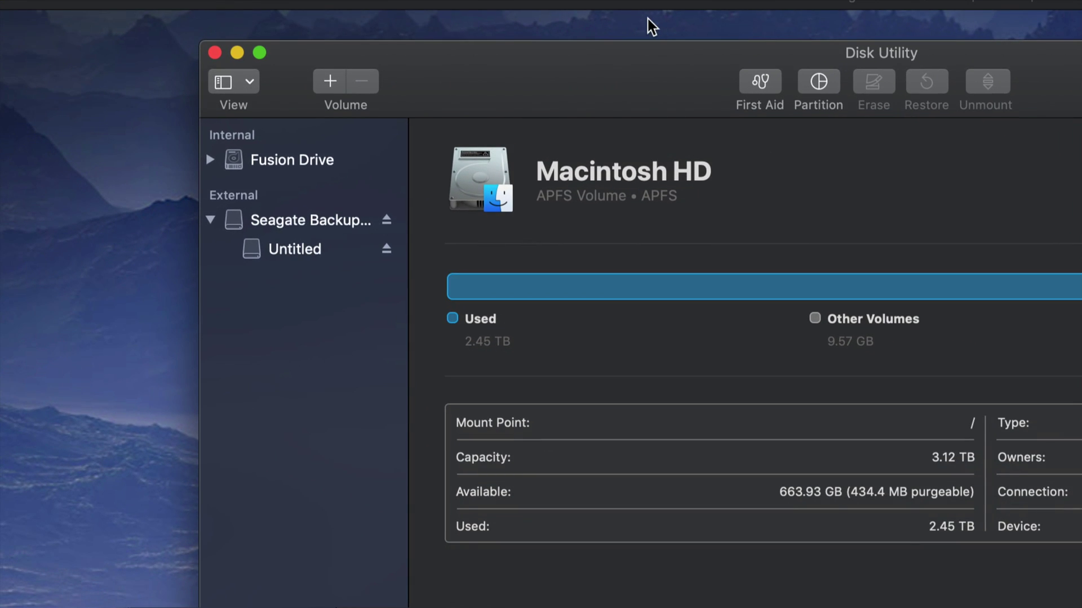
{"action": "left_click_drag", "start_coordinate": [641, 64], "coordinate": [516, 56]}
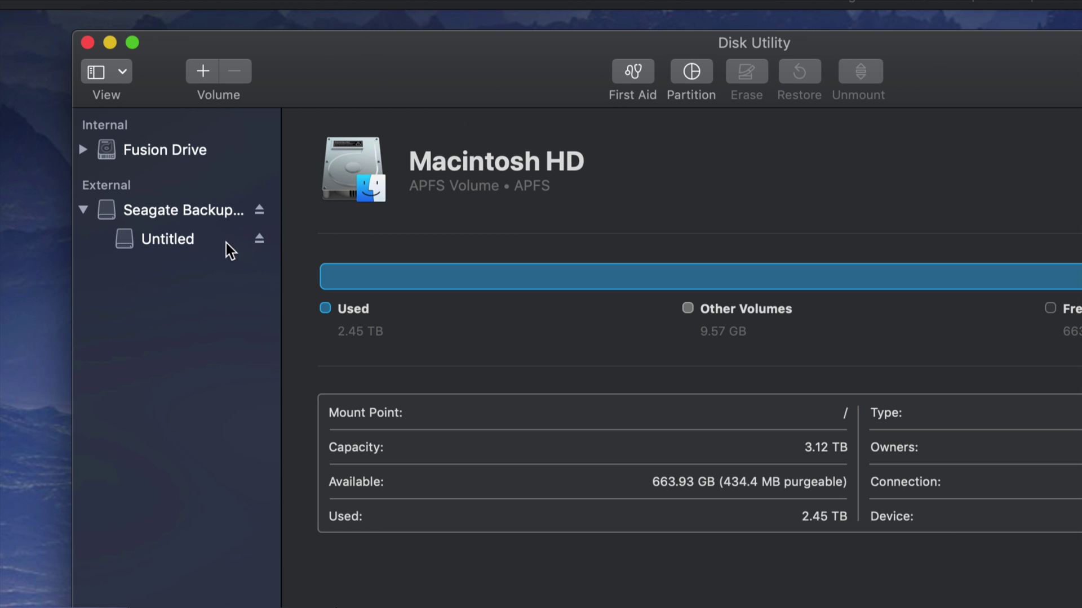
{"action": "left_click", "coordinate": [149, 212]}
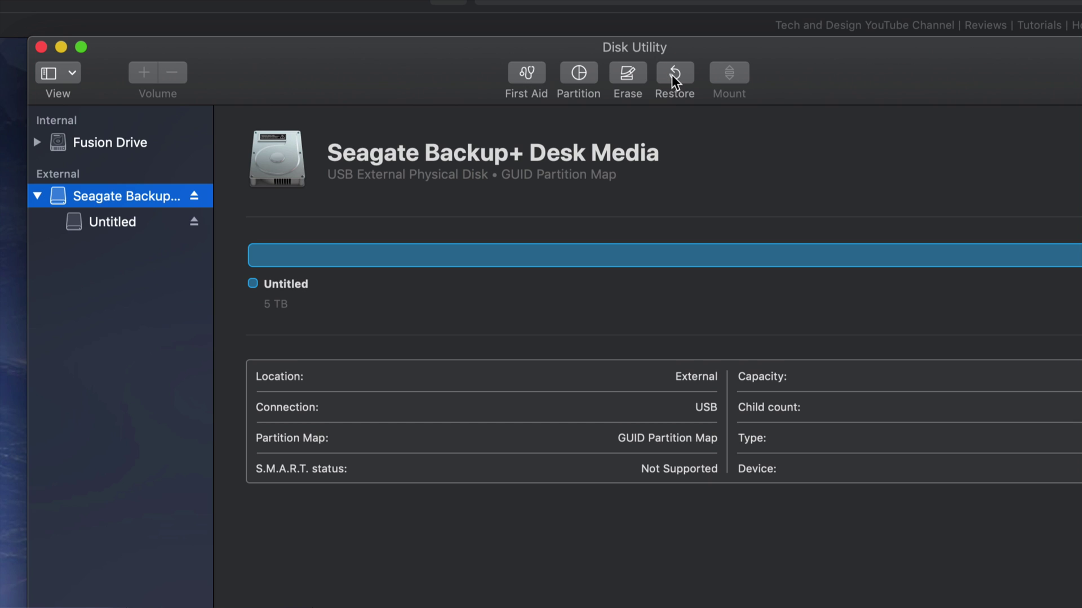
Erase the Seagate Backup+ Desk Media drive with the ExFAT format and GUID Partition Map scheme, keeping the name Untitled
{"action": "left_click", "coordinate": [614, 76]}
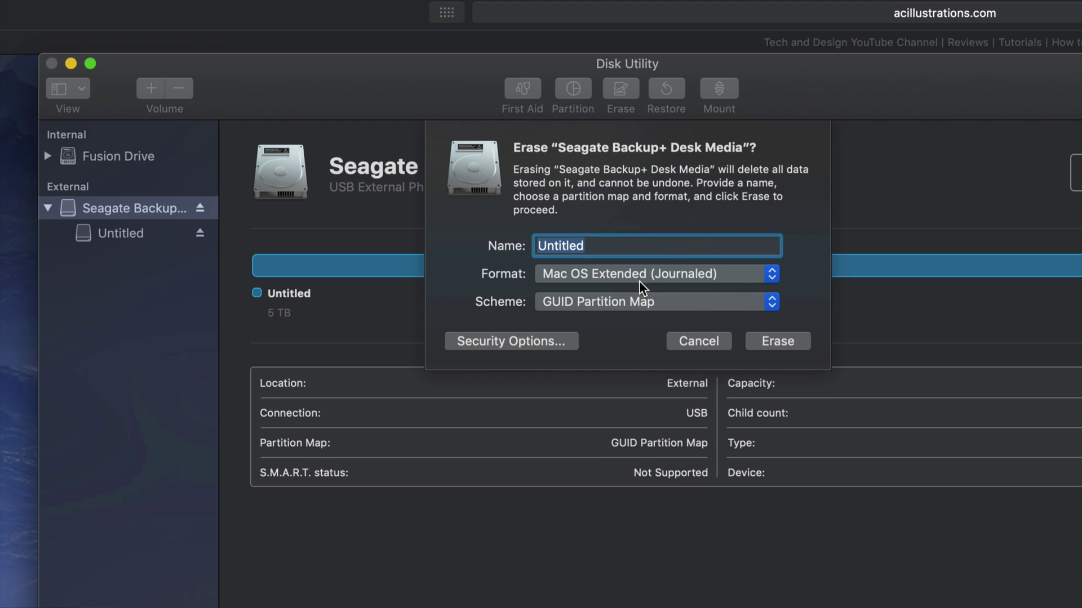
{"action": "left_click", "coordinate": [767, 274]}
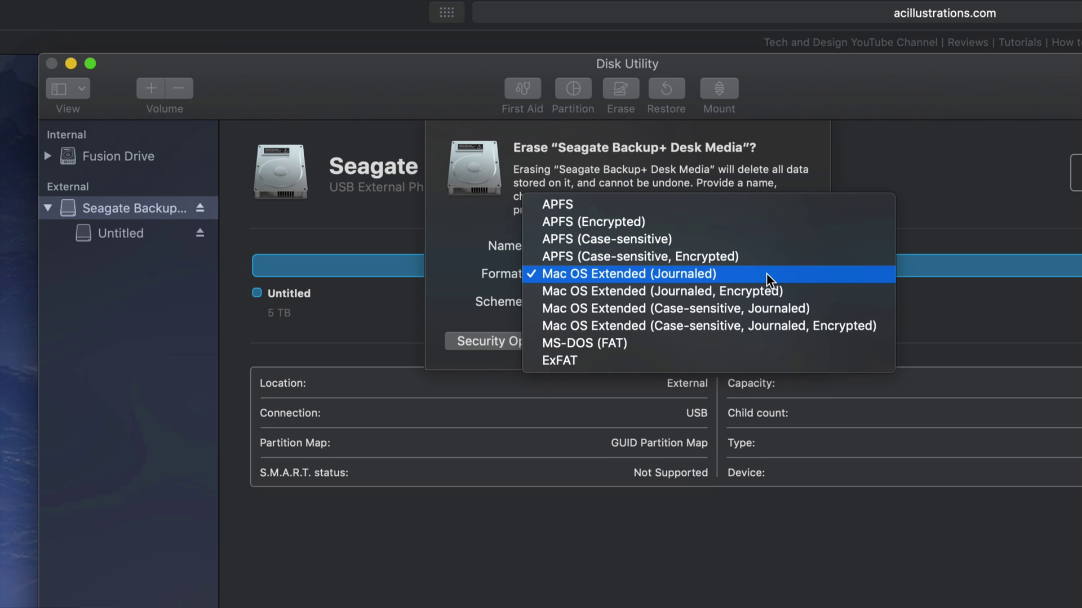
{"action": "left_click", "coordinate": [607, 359]}
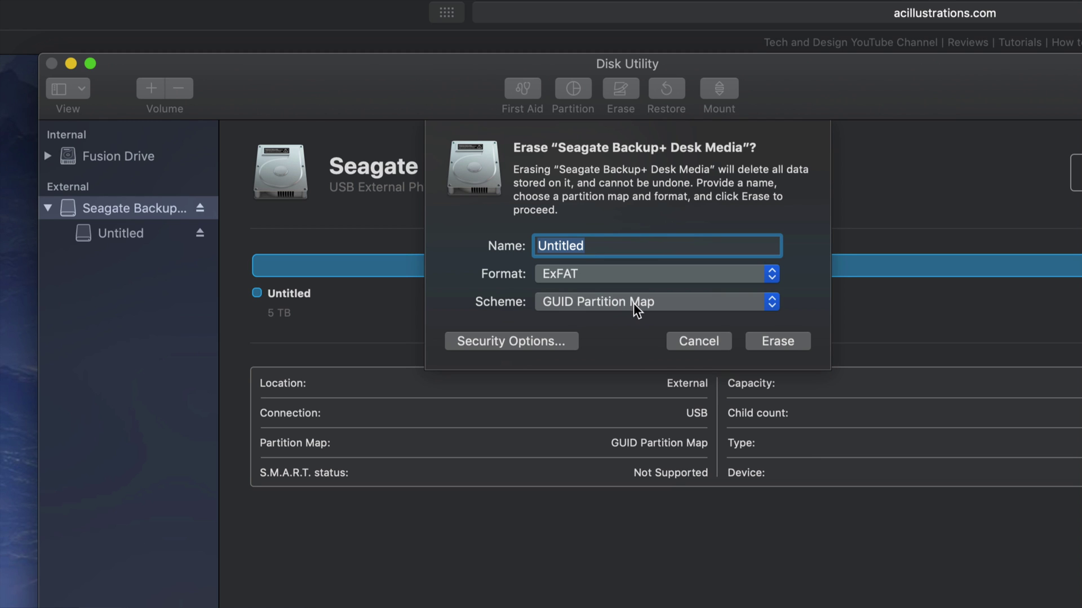
{"action": "left_click", "coordinate": [777, 341]}
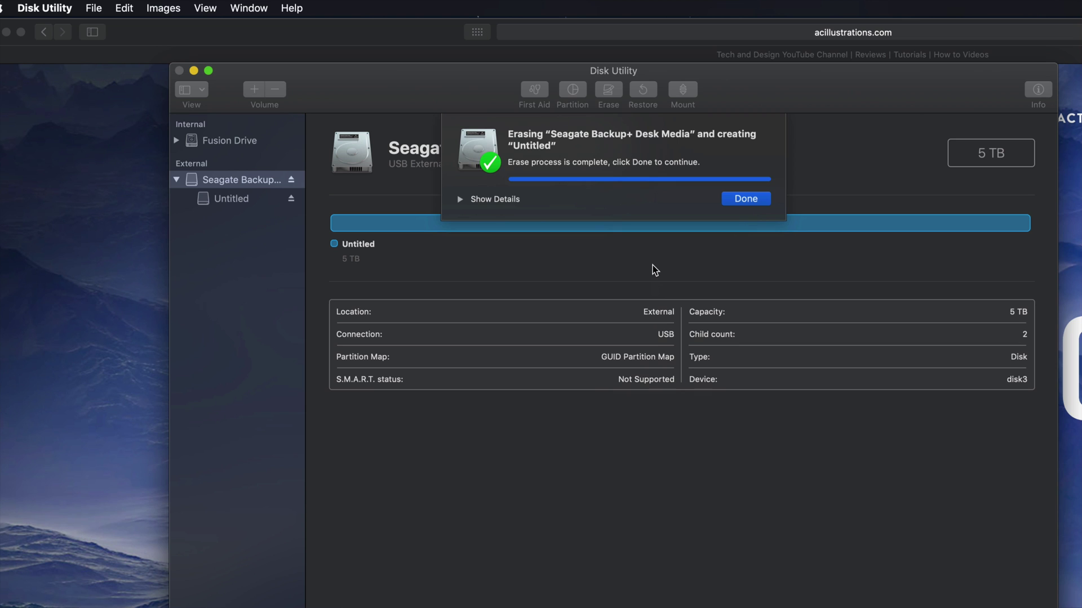
{"action": "left_click", "coordinate": [749, 201]}
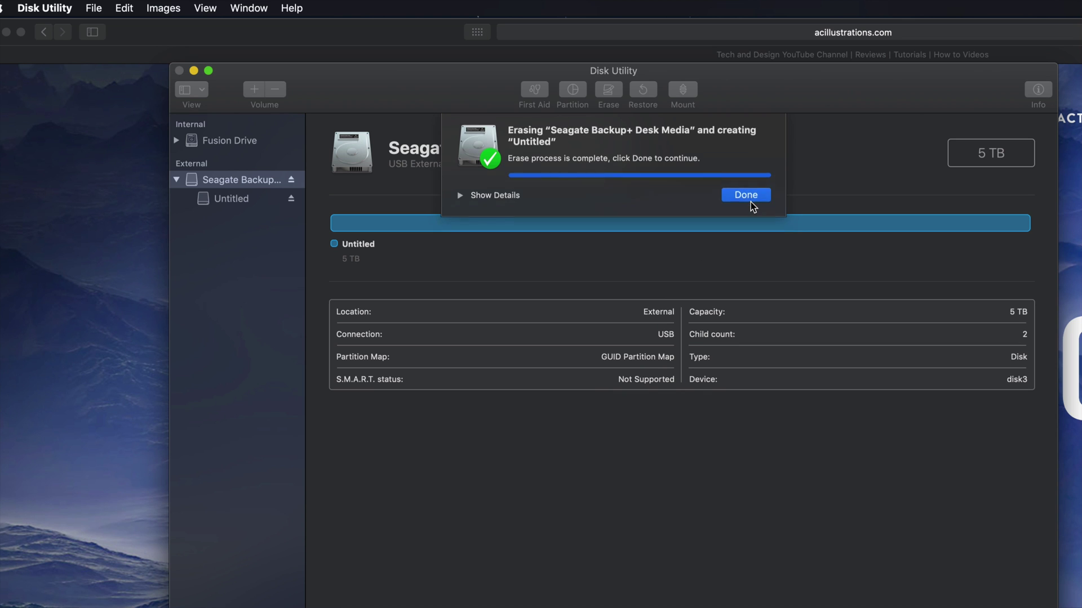
Open the erase settings for the Seagate drive and choose the Mac OS Extended (Journaled) format
{"action": "left_click_drag", "start_coordinate": [777, 101], "coordinate": [745, 100]}
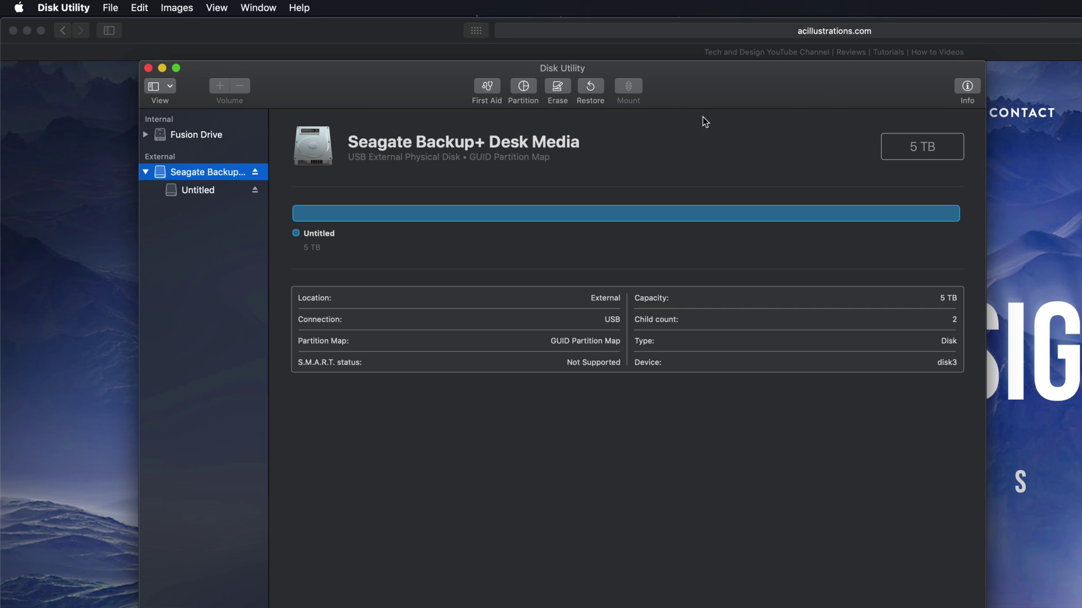
{"action": "left_click_drag", "start_coordinate": [704, 90], "coordinate": [703, 90]}
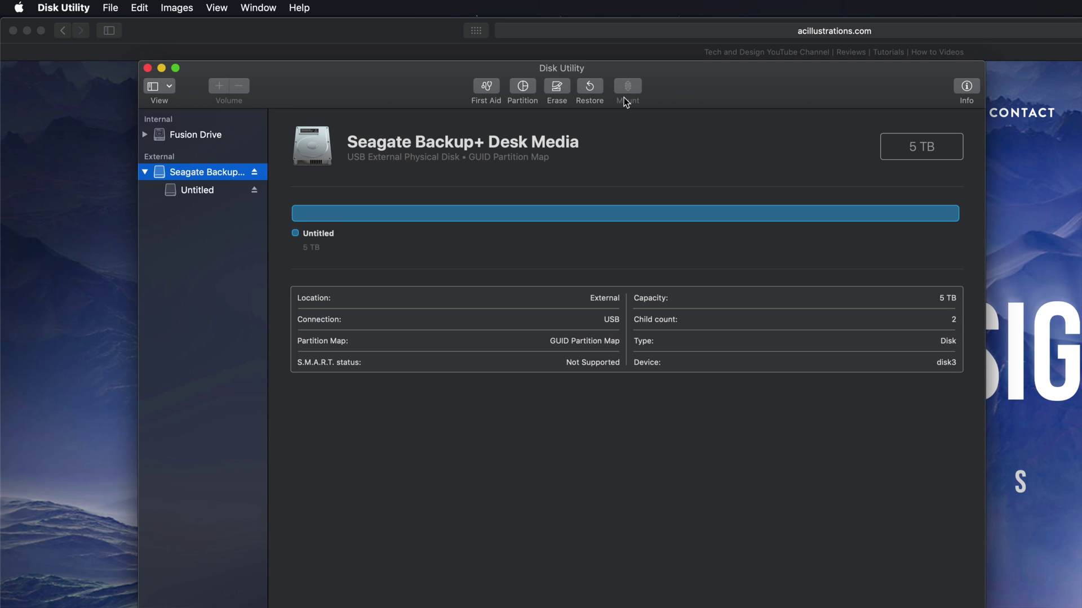
{"action": "left_click", "coordinate": [557, 88]}
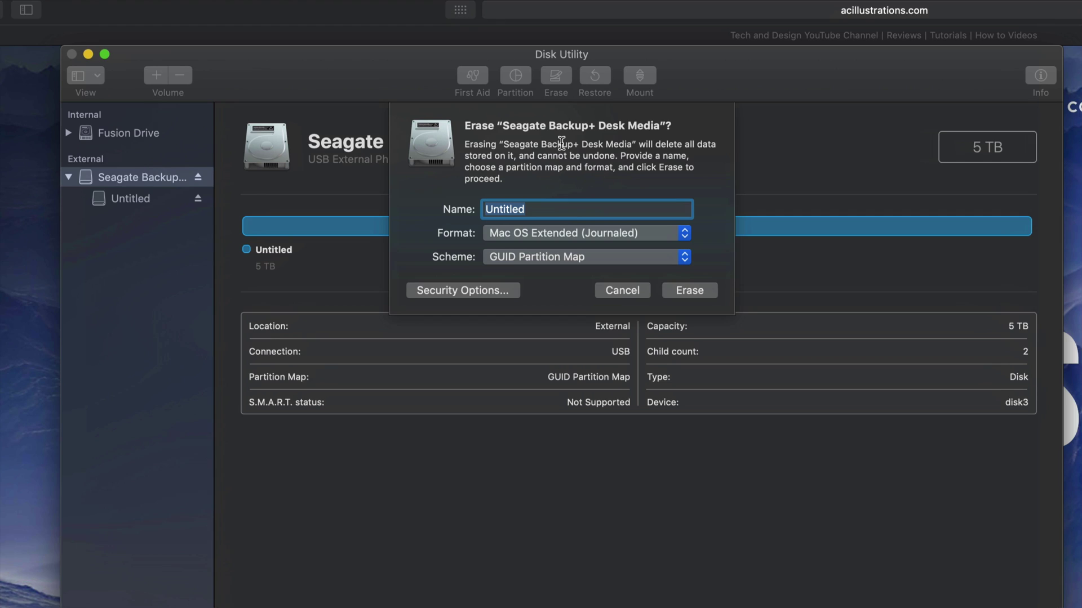
{"action": "left_click", "coordinate": [688, 237]}
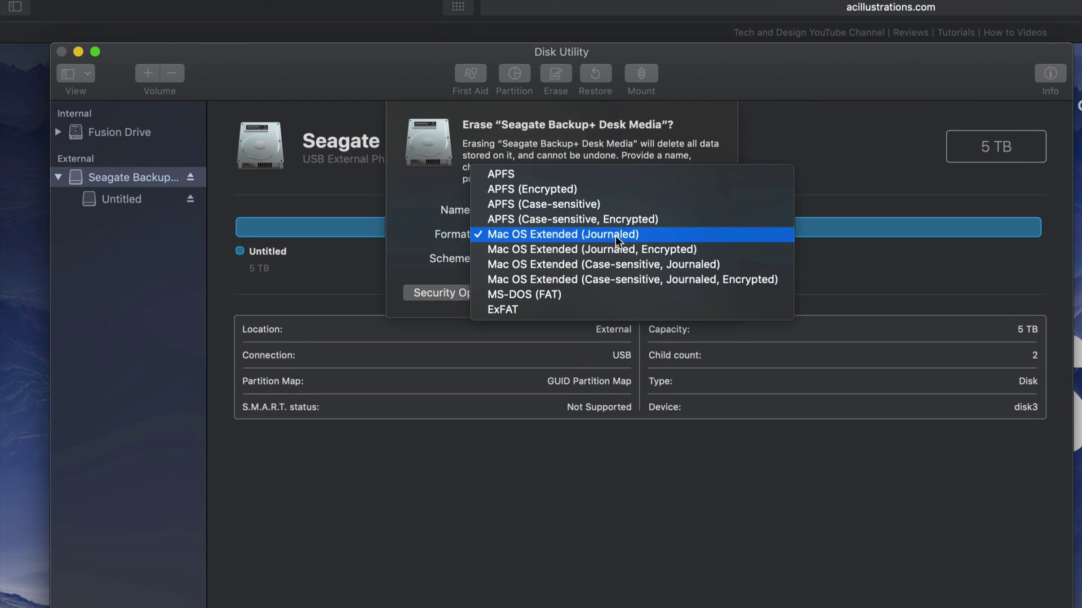
{"action": "left_click", "coordinate": [624, 236]}
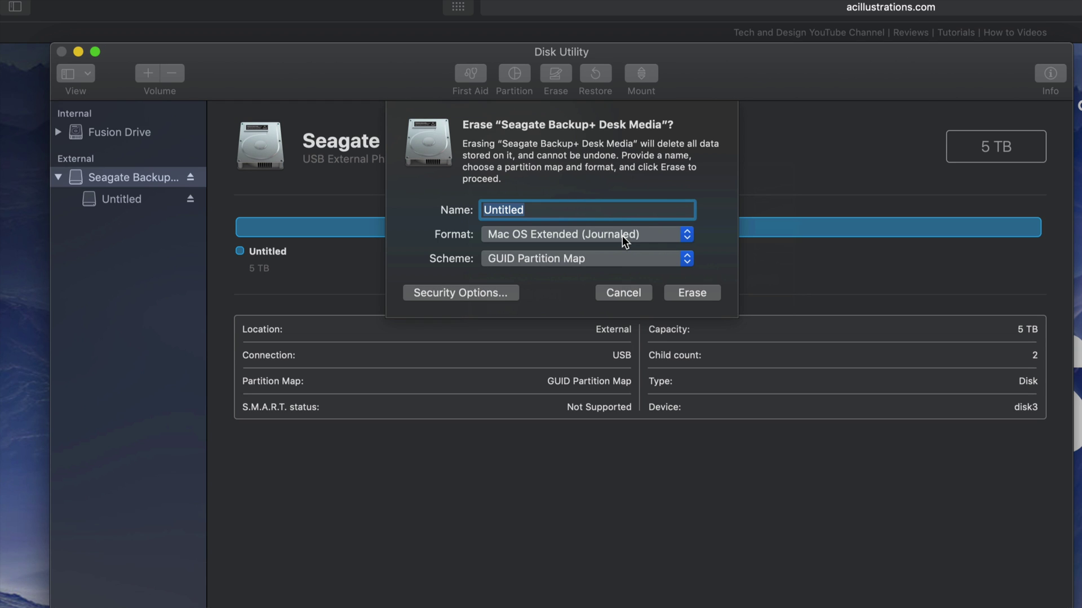
{"action": "left_click", "coordinate": [622, 235]}
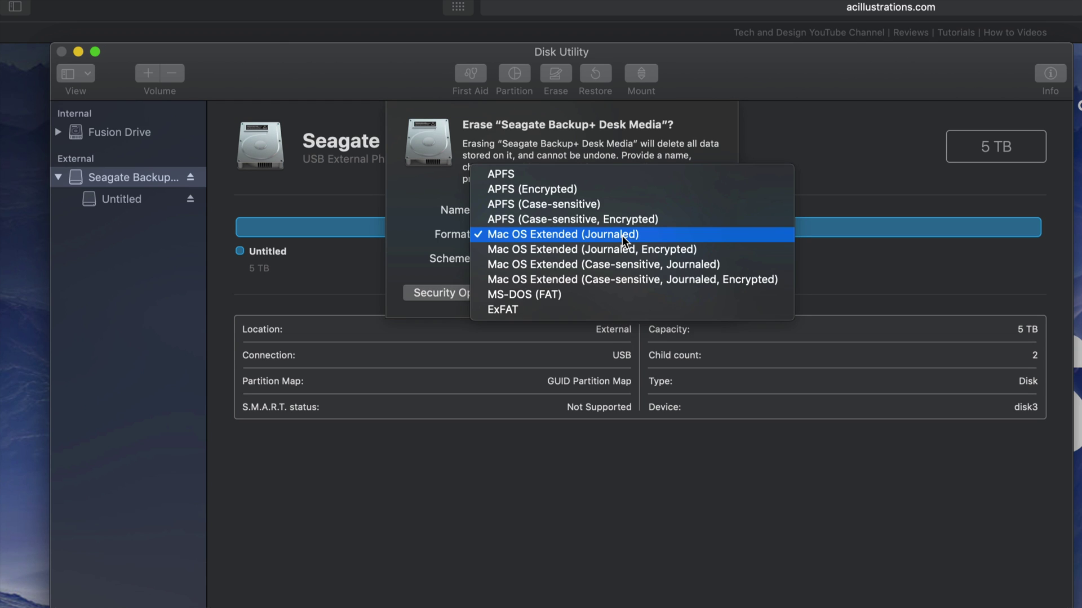
{"action": "left_click", "coordinate": [617, 235]}
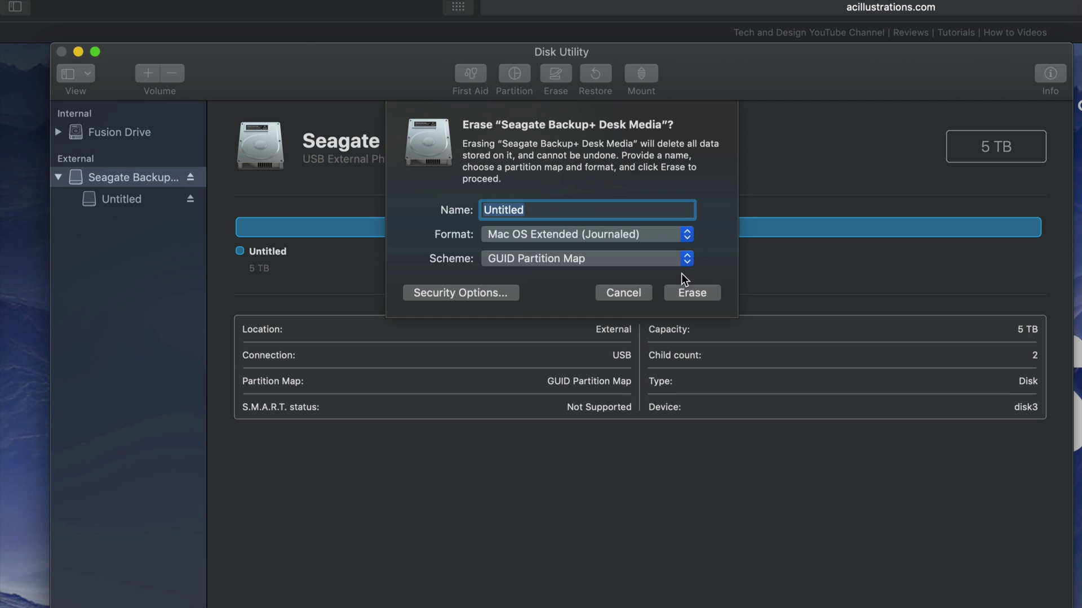
Try the ExFAT format with the Master Boot Record and GUID Partition Map schemes, and cancel the erase
{"action": "left_click", "coordinate": [686, 234]}
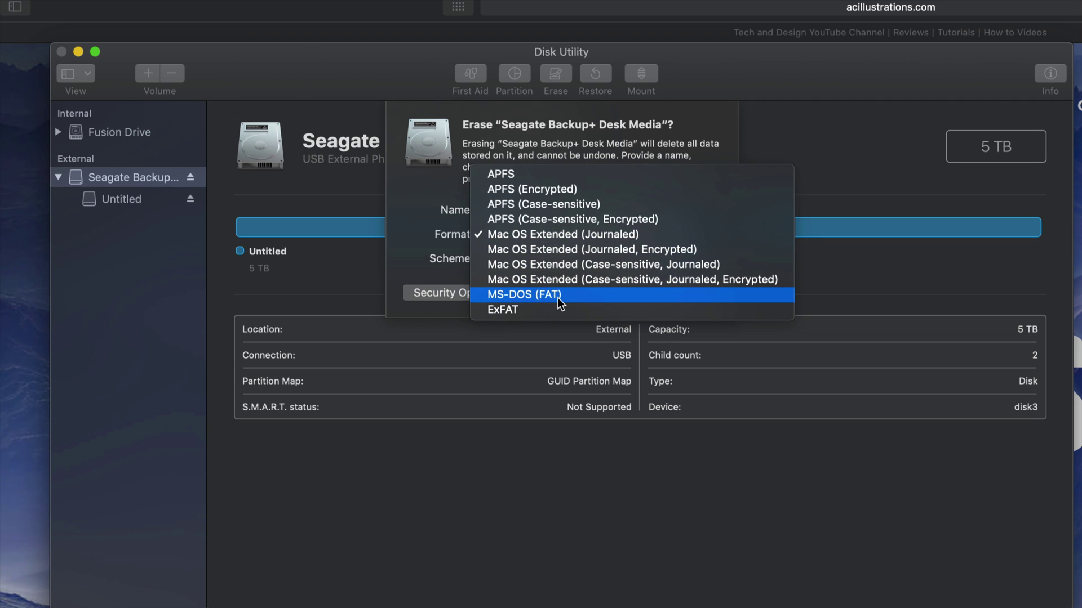
{"action": "left_click", "coordinate": [526, 309]}
{"action": "left_click", "coordinate": [671, 259]}
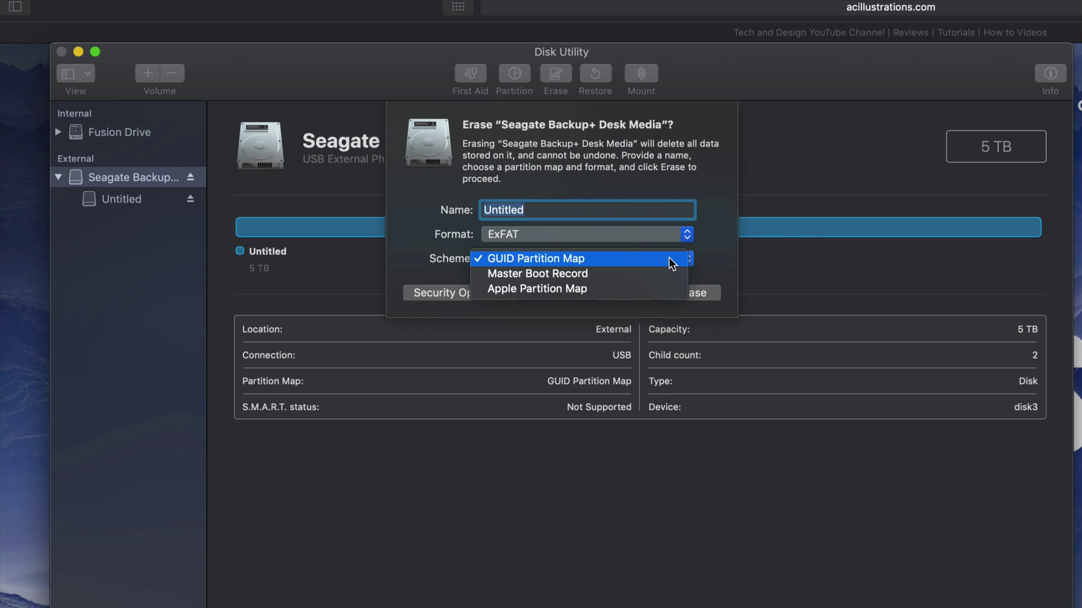
{"action": "left_click", "coordinate": [570, 274]}
{"action": "left_click", "coordinate": [568, 262]}
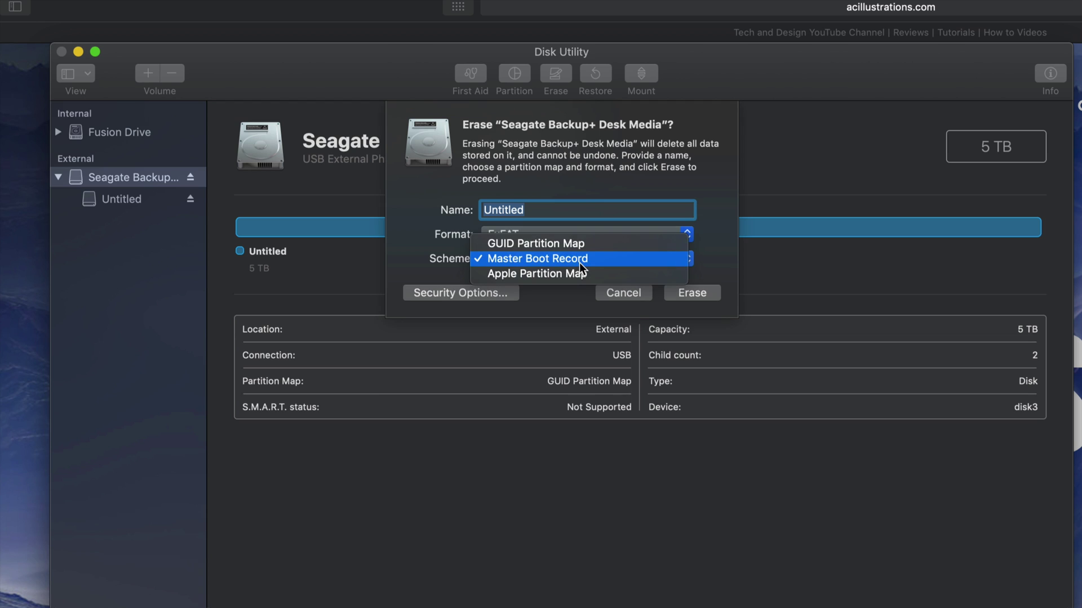
{"action": "left_click", "coordinate": [569, 265]}
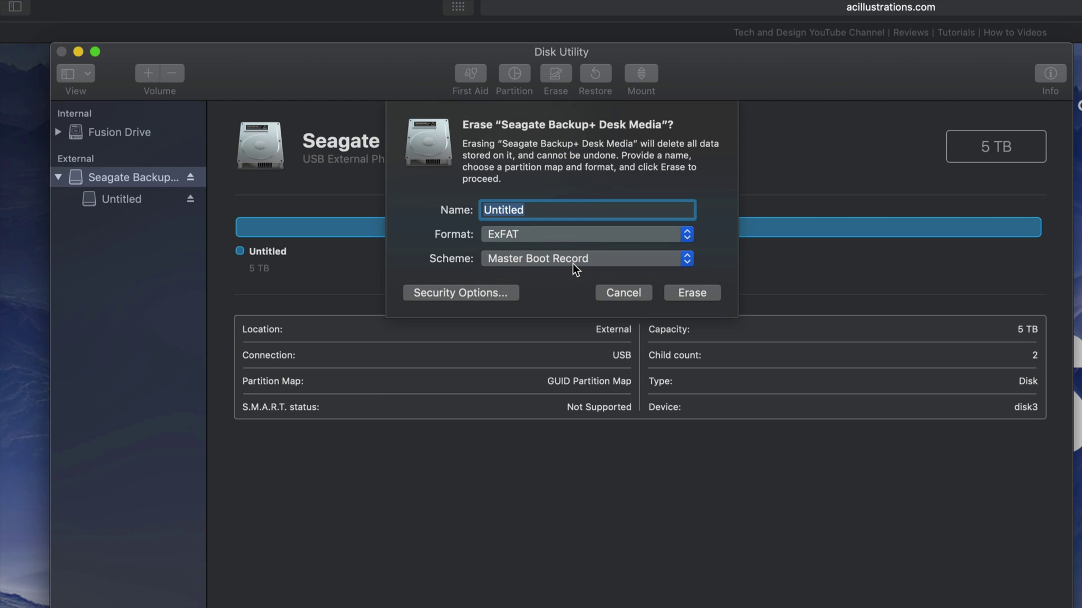
{"action": "left_click", "coordinate": [572, 263]}
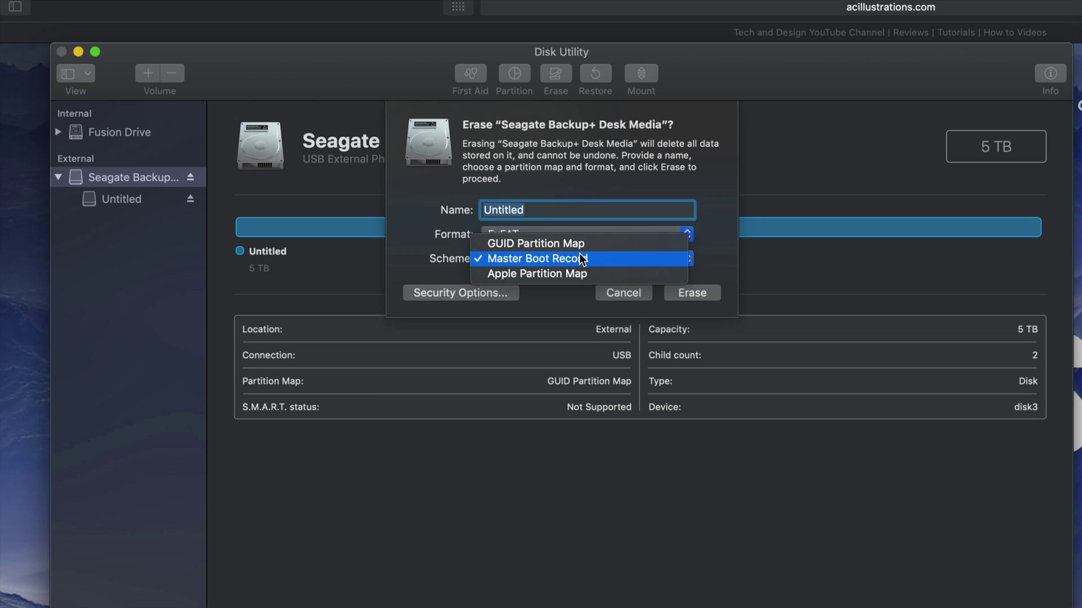
{"action": "left_click", "coordinate": [582, 244]}
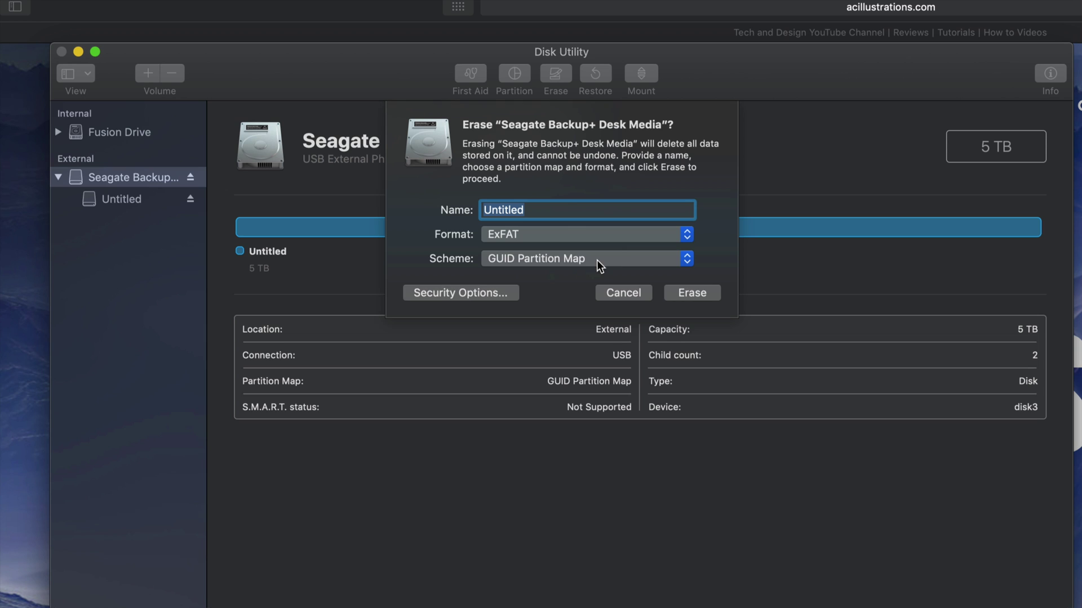
{"action": "left_click", "coordinate": [603, 294]}
Erase the Seagate Backup+ Desk Media drive as Mac OS Extended (Journaled) with the GUID Partition Map scheme, keeping the name Untitled
{"action": "left_click", "coordinate": [555, 73]}
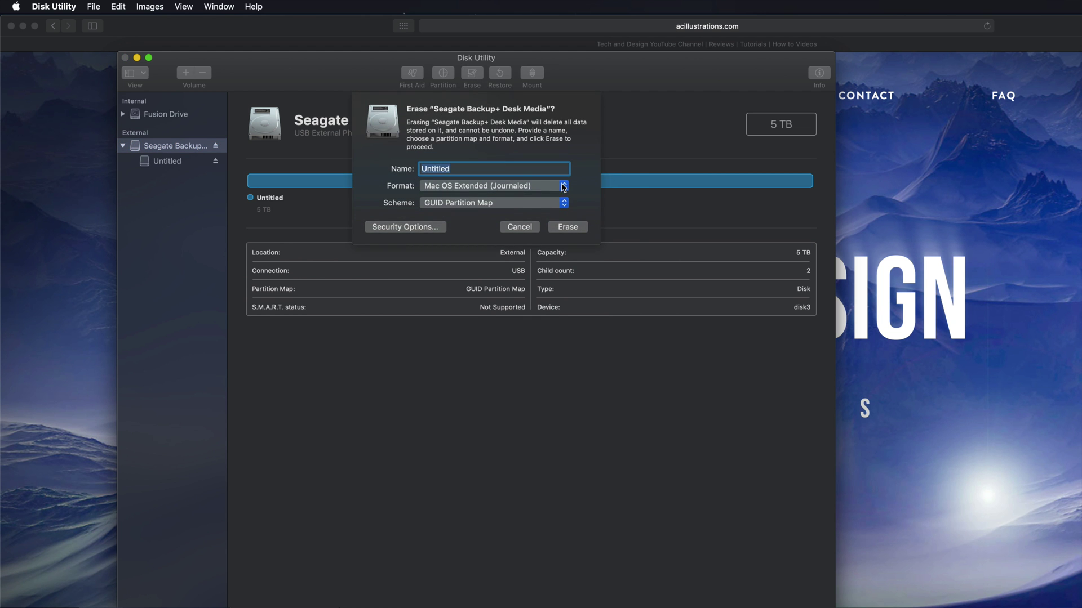
{"action": "left_click", "coordinate": [563, 187]}
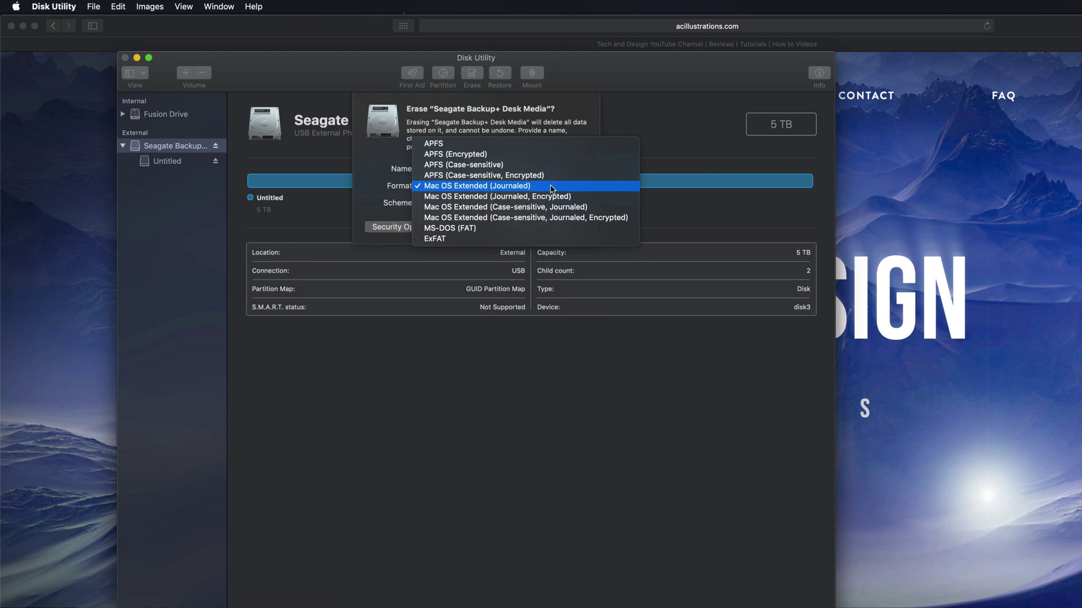
{"action": "left_click", "coordinate": [554, 185]}
{"action": "left_click", "coordinate": [569, 228]}
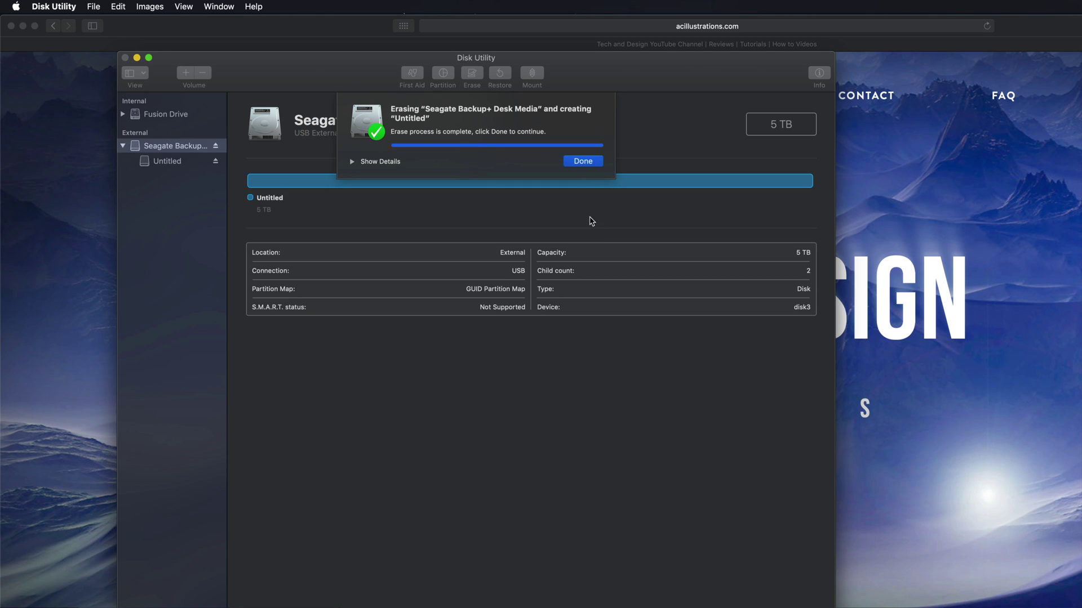
{"action": "left_click", "coordinate": [578, 162]}
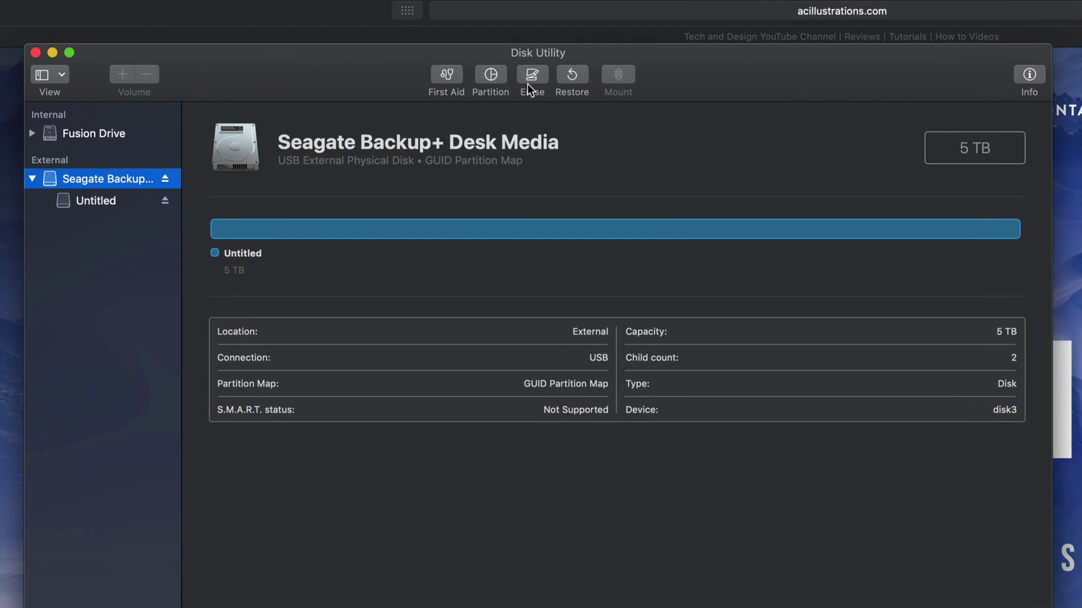
Open the partition settings for the Seagate Backup+ Desk Media drive and add a second partition
{"action": "left_click", "coordinate": [492, 75]}
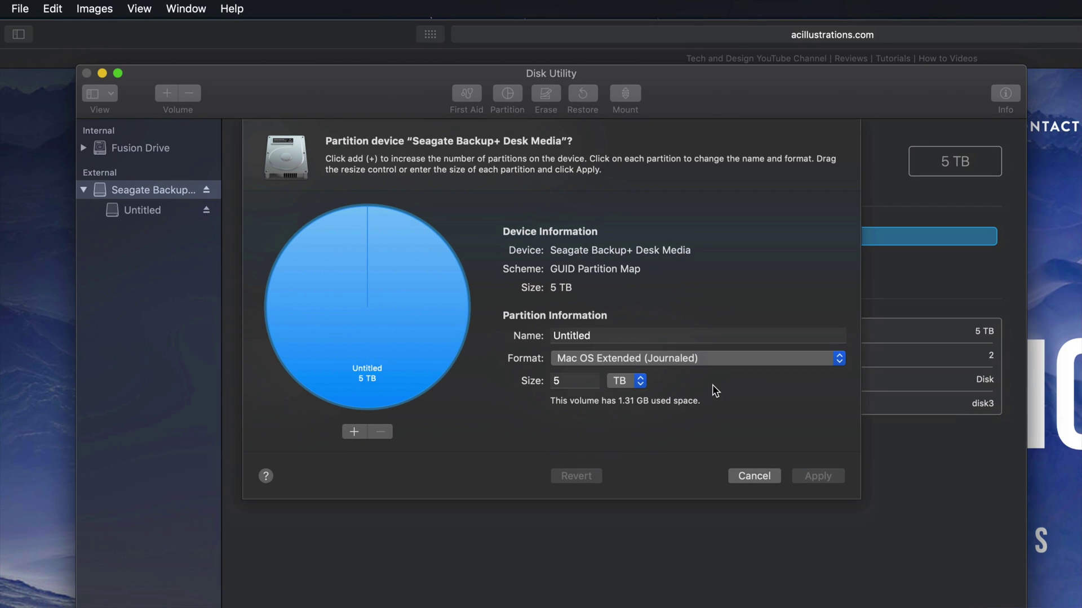
{"action": "left_click_drag", "start_coordinate": [704, 112], "coordinate": [692, 62]}
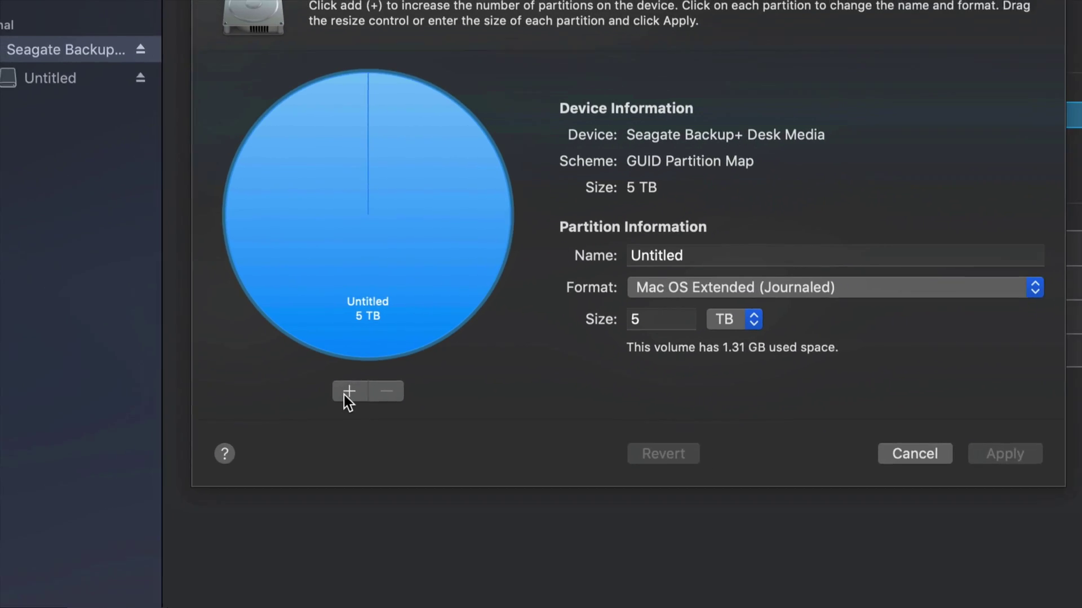
{"action": "left_click", "coordinate": [347, 392]}
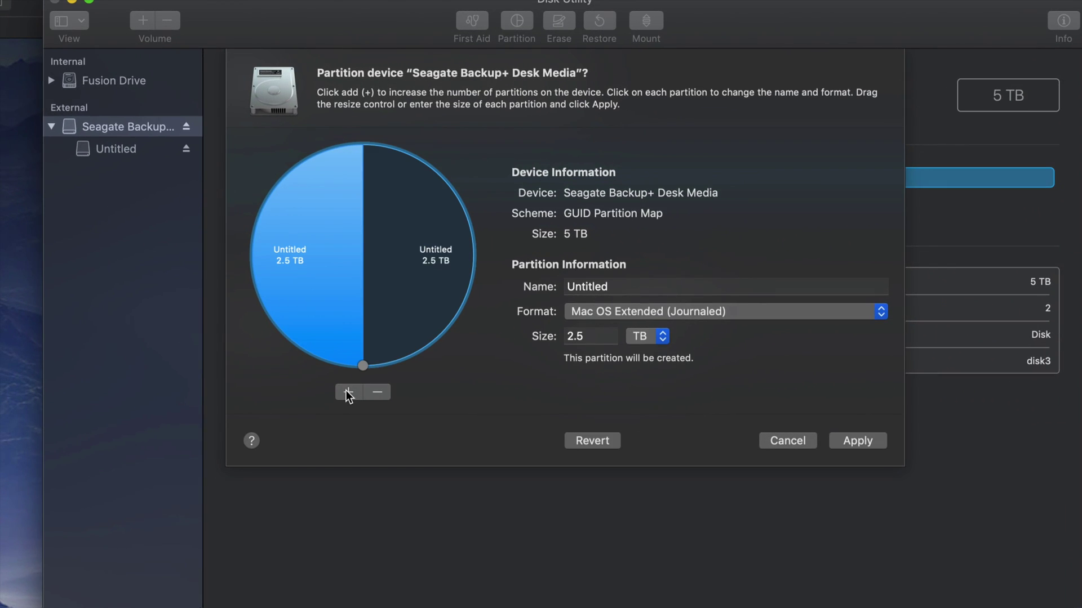
Examine the name, format and size details of the two halves in the partition chart
{"action": "left_click", "coordinate": [414, 239]}
{"action": "left_click", "coordinate": [329, 240]}
{"action": "left_click", "coordinate": [396, 240]}
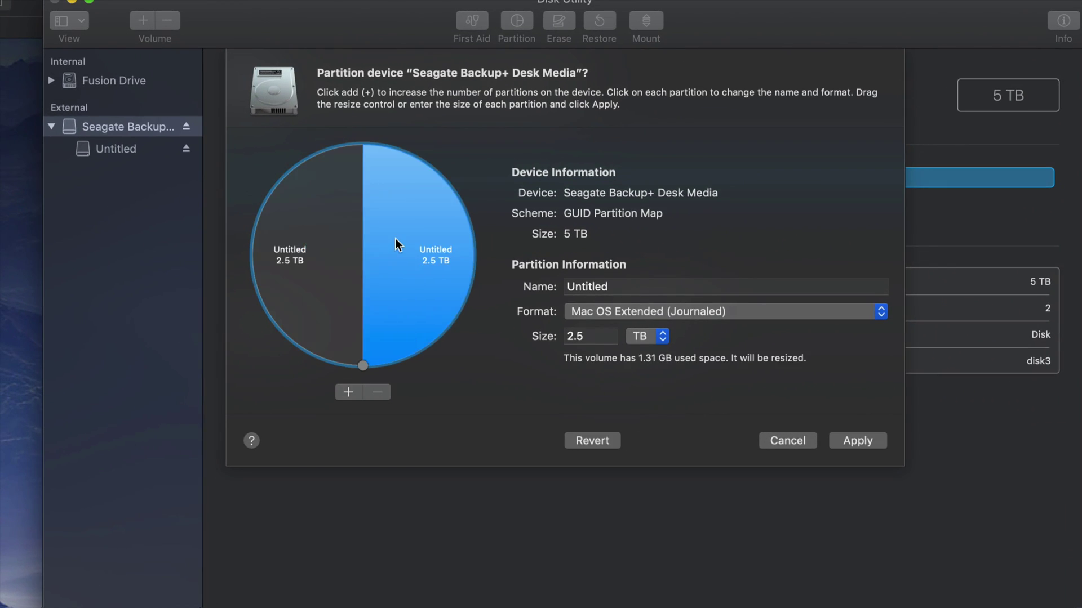
{"action": "left_click", "coordinate": [347, 244]}
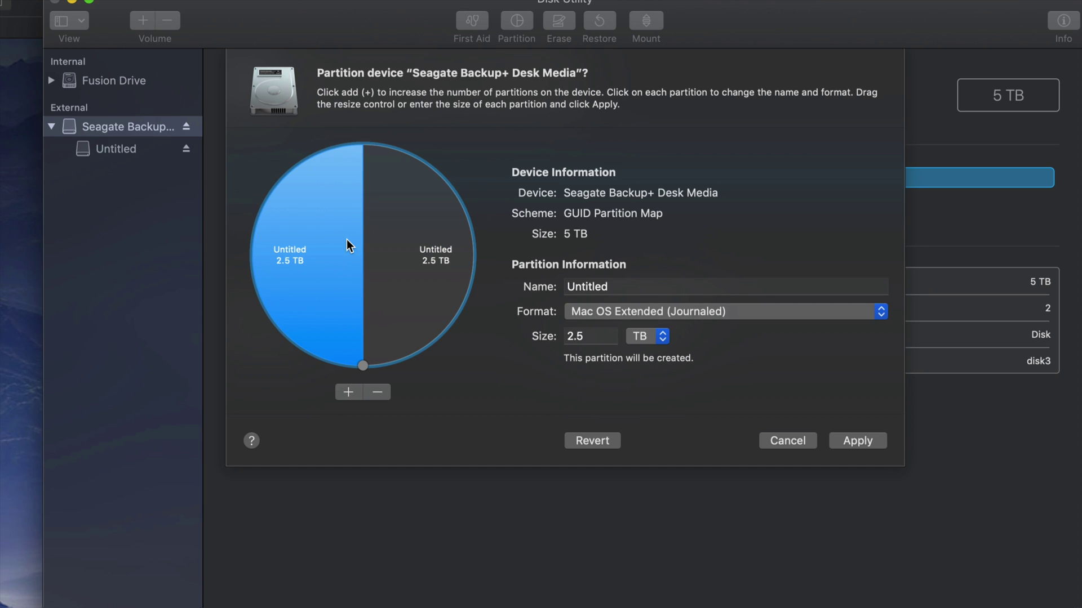
{"action": "left_click", "coordinate": [418, 249]}
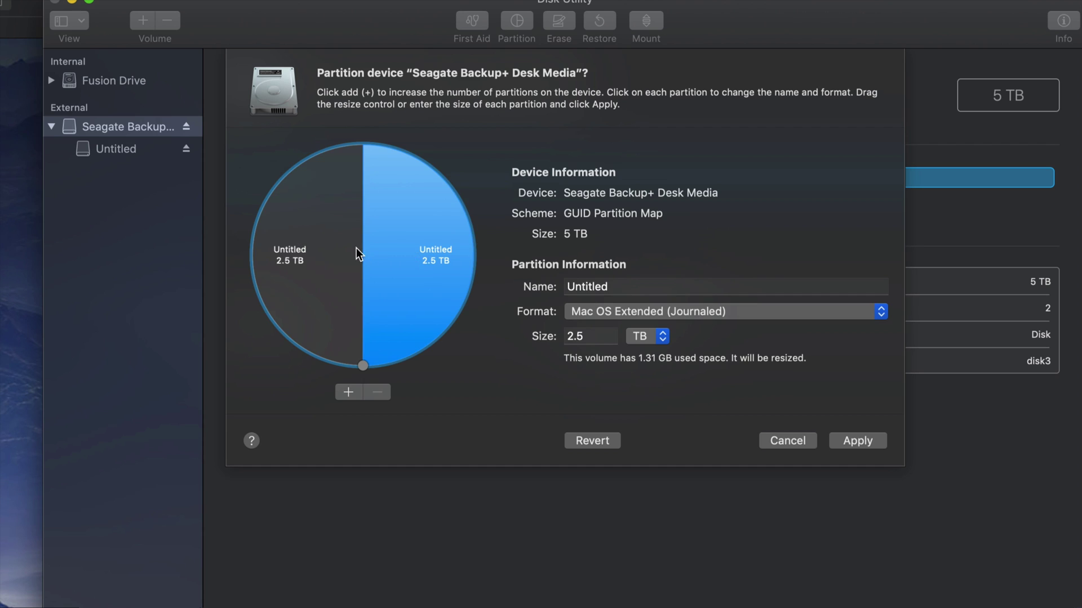
{"action": "left_click", "coordinate": [337, 249]}
{"action": "left_click", "coordinate": [377, 247]}
{"action": "left_click", "coordinate": [298, 248]}
Name the partition in the right half of the chart PC and set its format to ExFAT
{"action": "left_click", "coordinate": [403, 248]}
{"action": "left_click", "coordinate": [604, 288]}
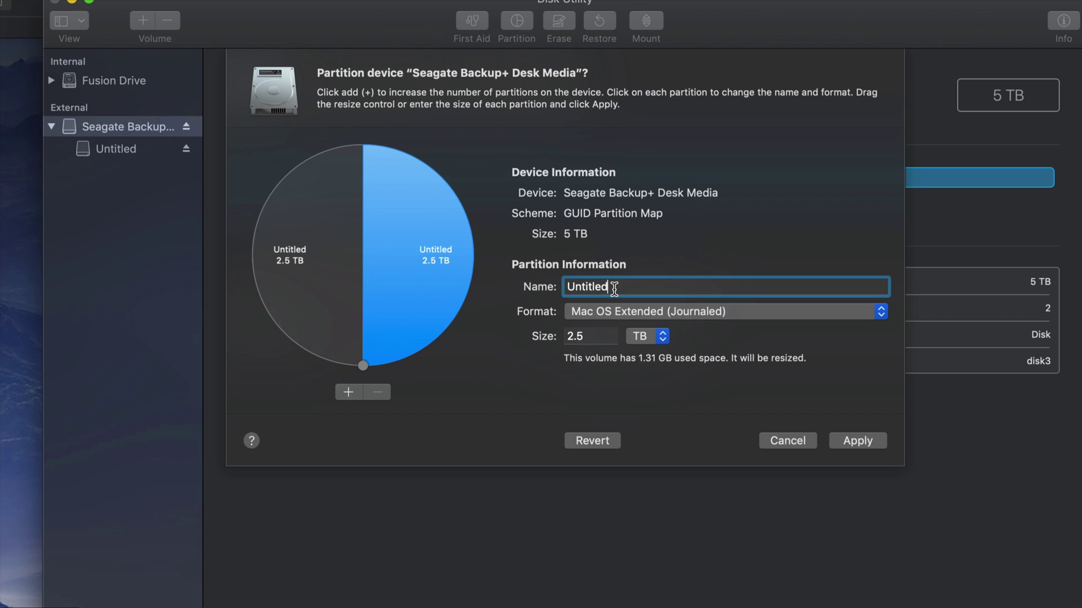
{"action": "double_click", "coordinate": [607, 287]}
{"action": "type", "text": "pc"}
{"action": "key", "text": "BackSpace"}
{"action": "key", "text": "BackSpace"}
{"action": "key", "text": "BackSpace"}
{"action": "type", "text": "PC"}
{"action": "left_click", "coordinate": [635, 312]}
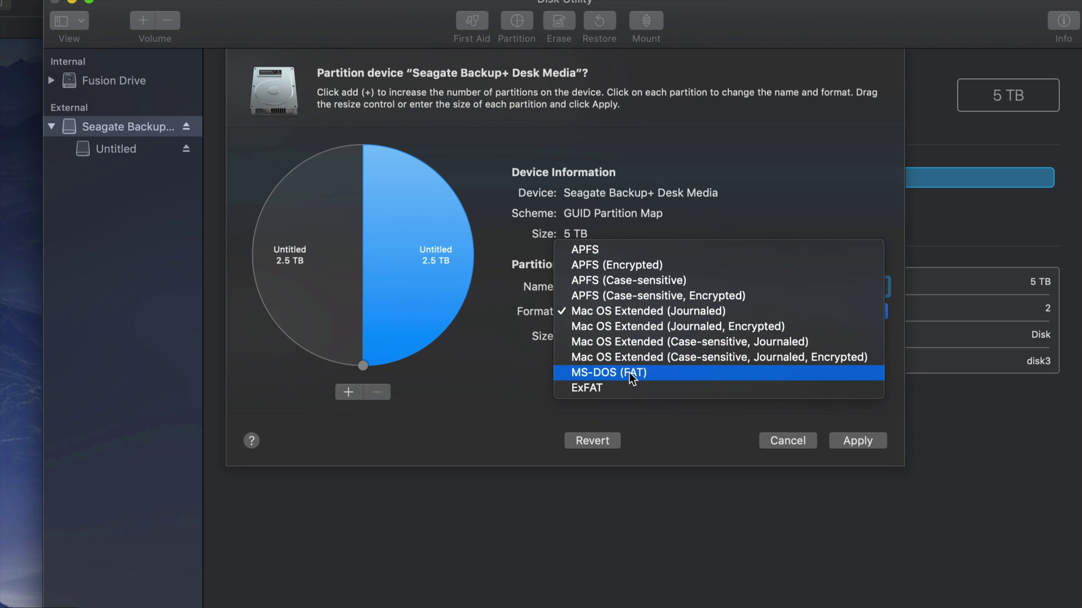
{"action": "left_click", "coordinate": [616, 386]}
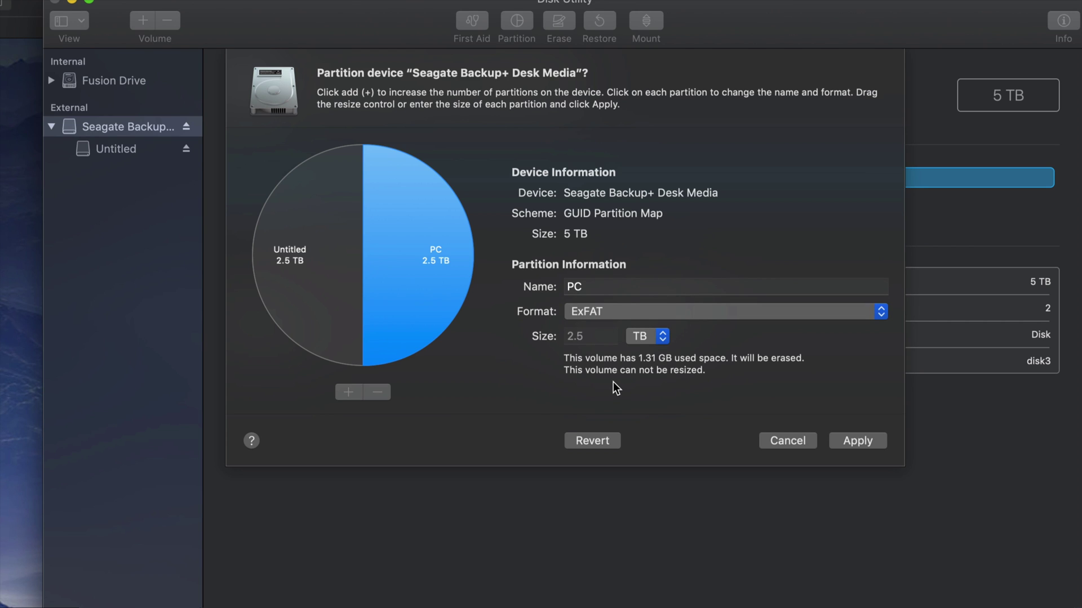
Name the new partition in the left half of the chart mac, keeping its Mac OS Extended (Journaled) format
{"action": "left_click", "coordinate": [377, 303]}
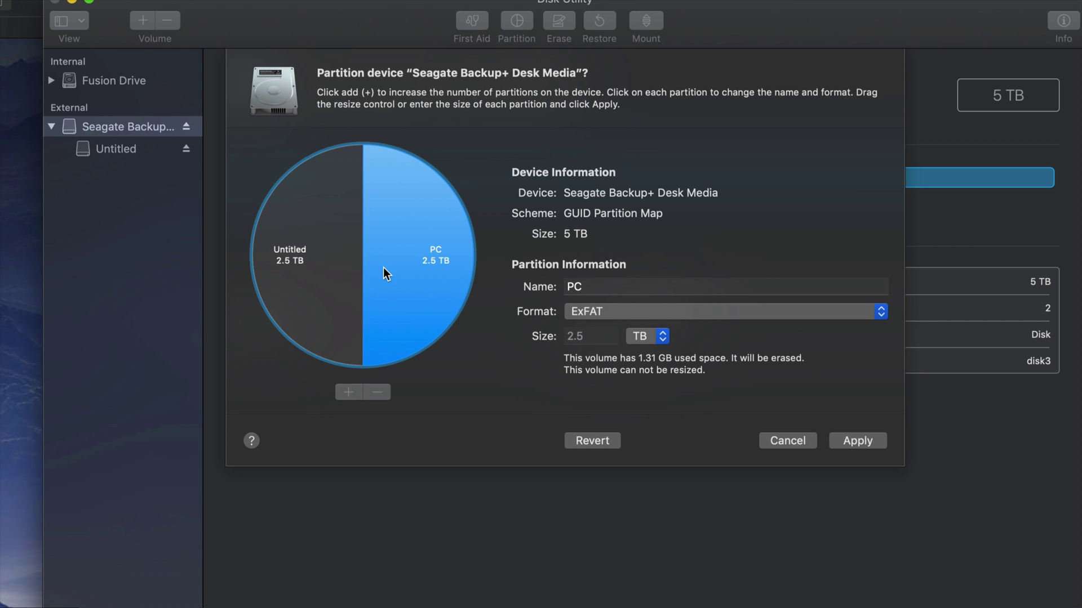
{"action": "left_click", "coordinate": [289, 283]}
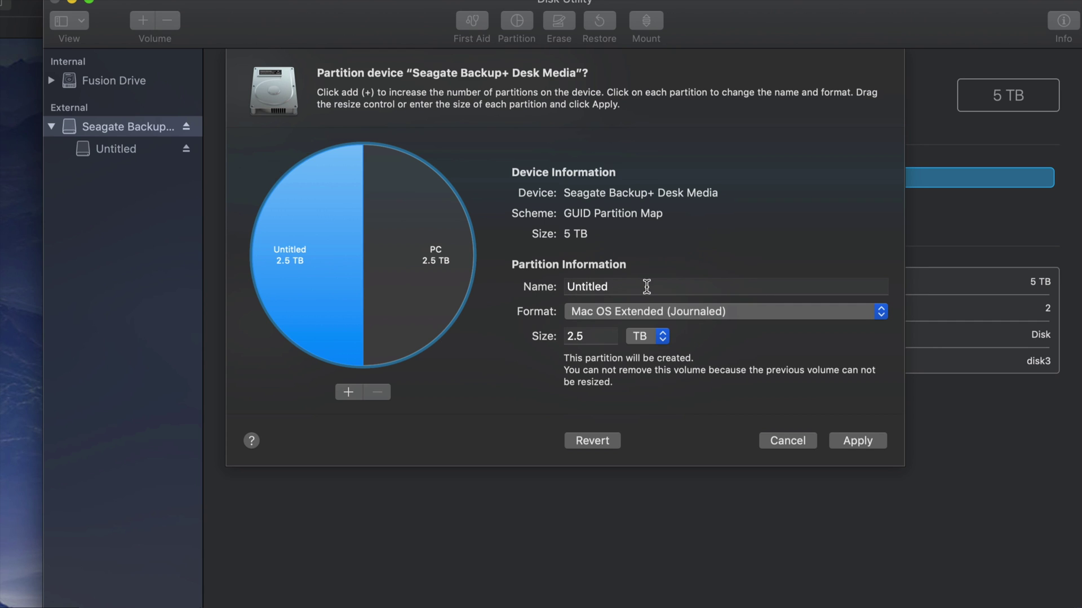
{"action": "left_click", "coordinate": [622, 287]}
{"action": "left_click_drag", "start_coordinate": [623, 287], "coordinate": [567, 287]}
{"action": "type", "text": "mac"}
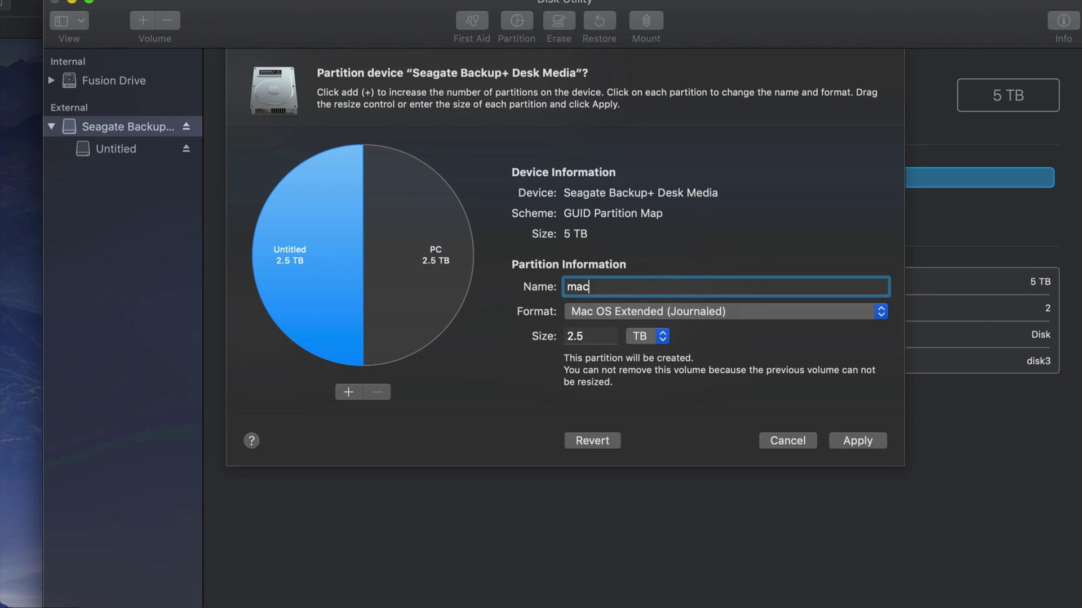
{"action": "left_click", "coordinate": [427, 296]}
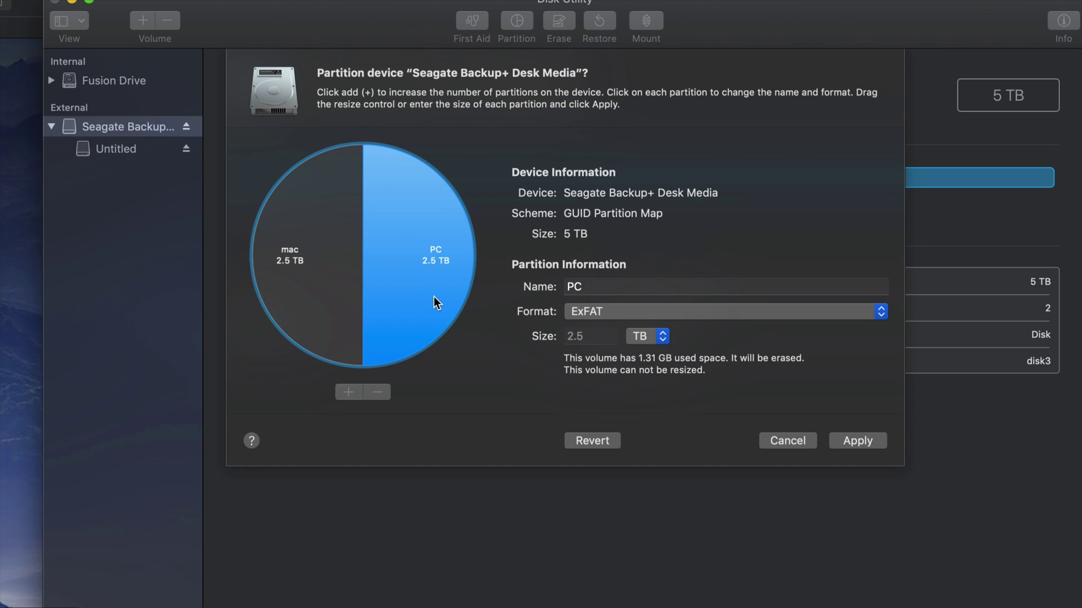
Add a third partition by splitting mac, and resize the two so mac gets about 397 GB and the new one about 2.1 TB
{"action": "left_click", "coordinate": [334, 302]}
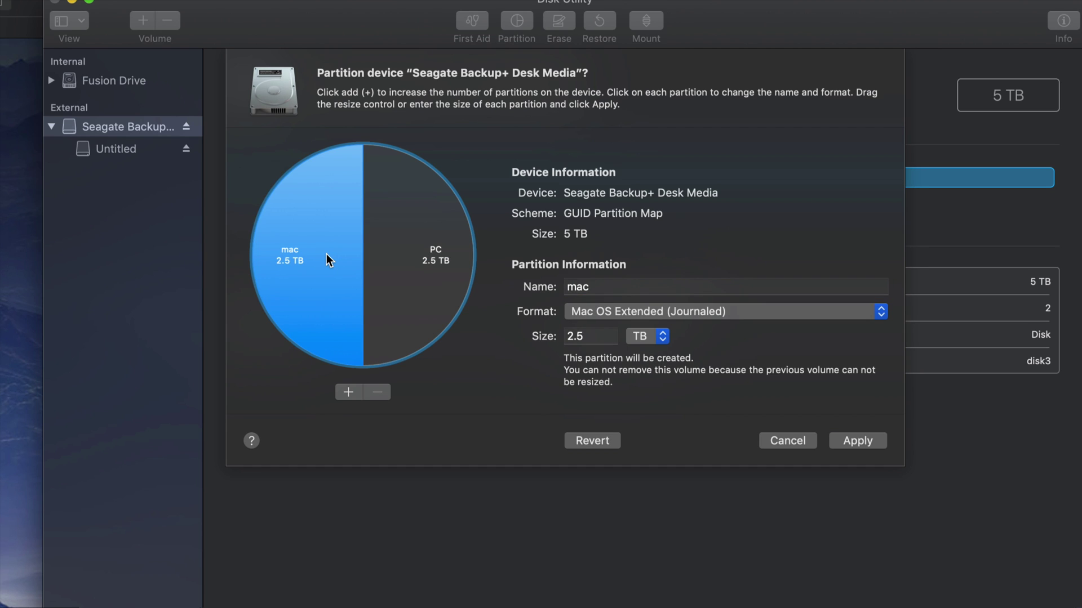
{"action": "left_click", "coordinate": [438, 299]}
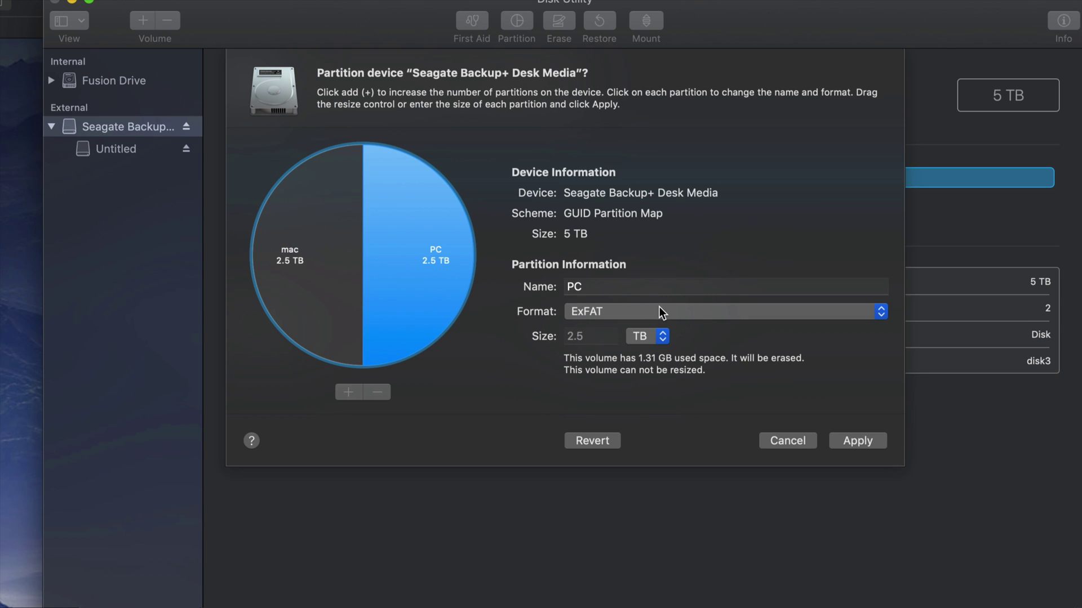
{"action": "left_click", "coordinate": [347, 324]}
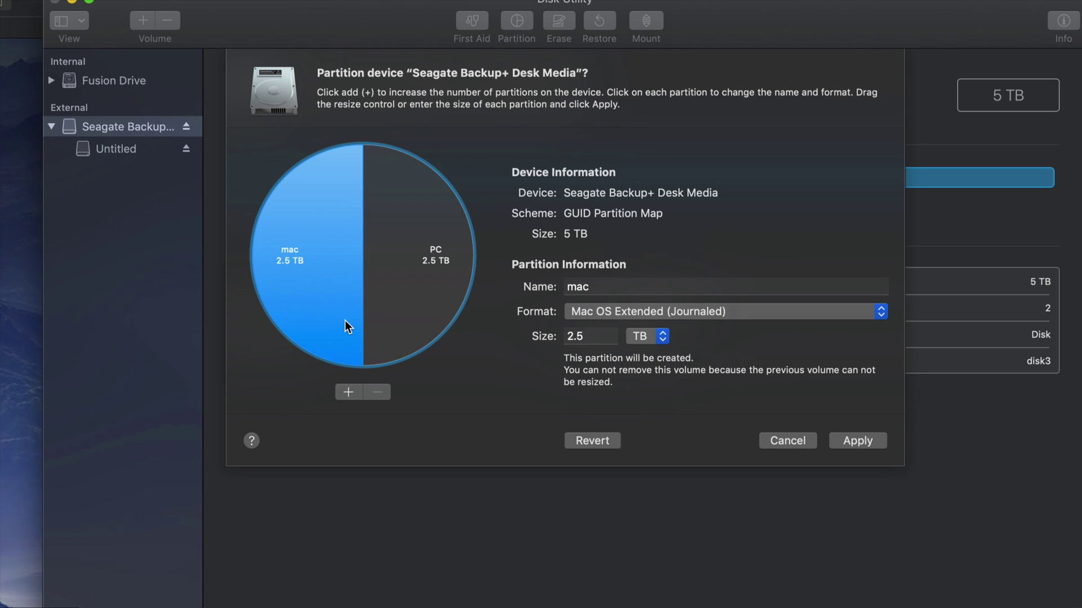
{"action": "left_click", "coordinate": [348, 393]}
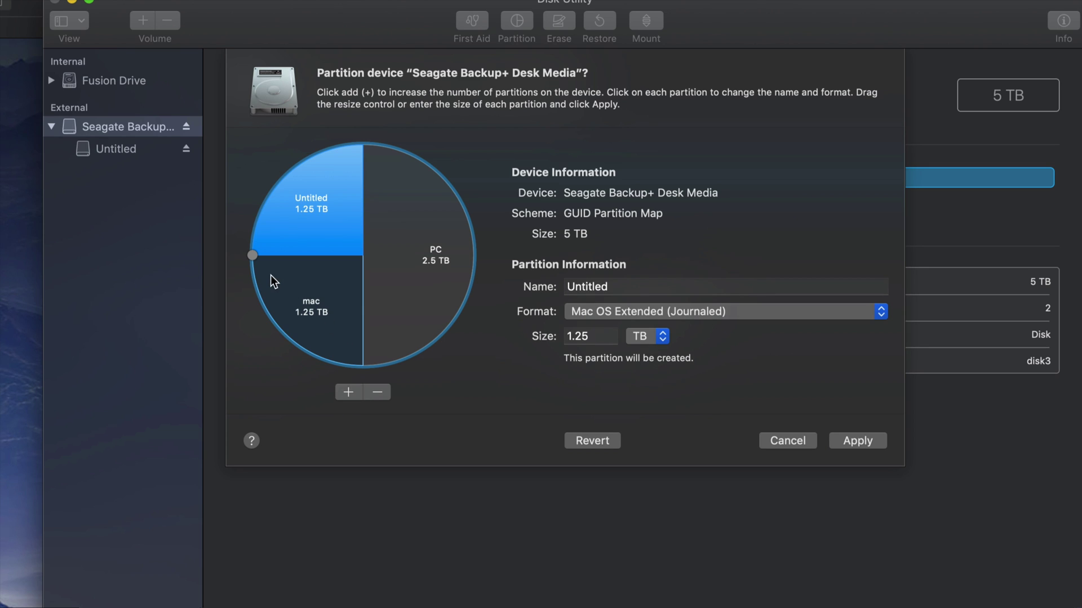
{"action": "left_click_drag", "start_coordinate": [252, 255], "coordinate": [302, 367]}
Name the new 2.1 TB partition Time Machine
{"action": "left_click", "coordinate": [420, 291]}
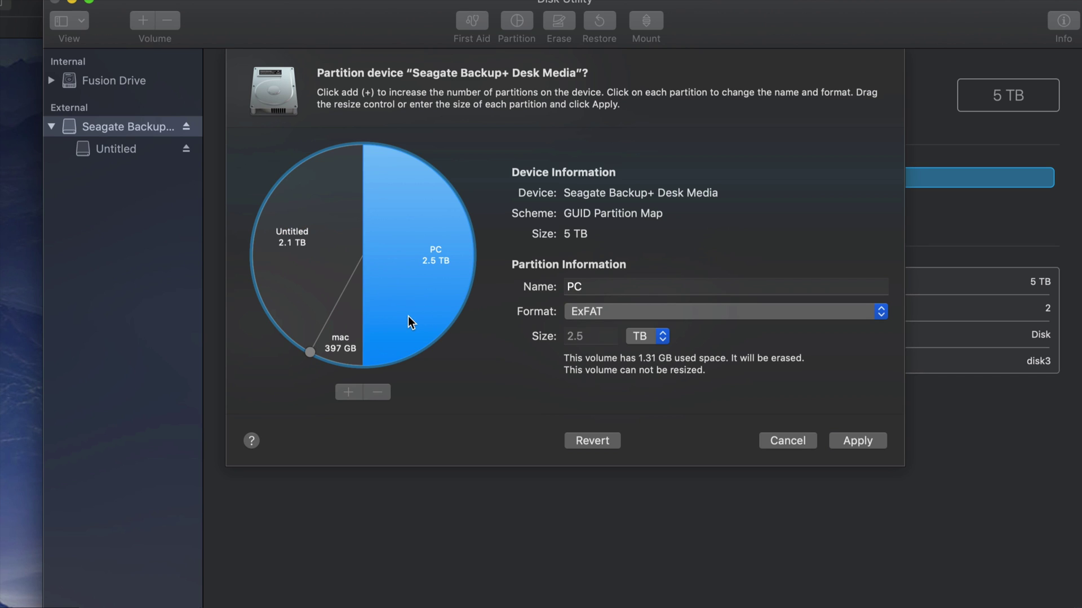
{"action": "left_click", "coordinate": [289, 267]}
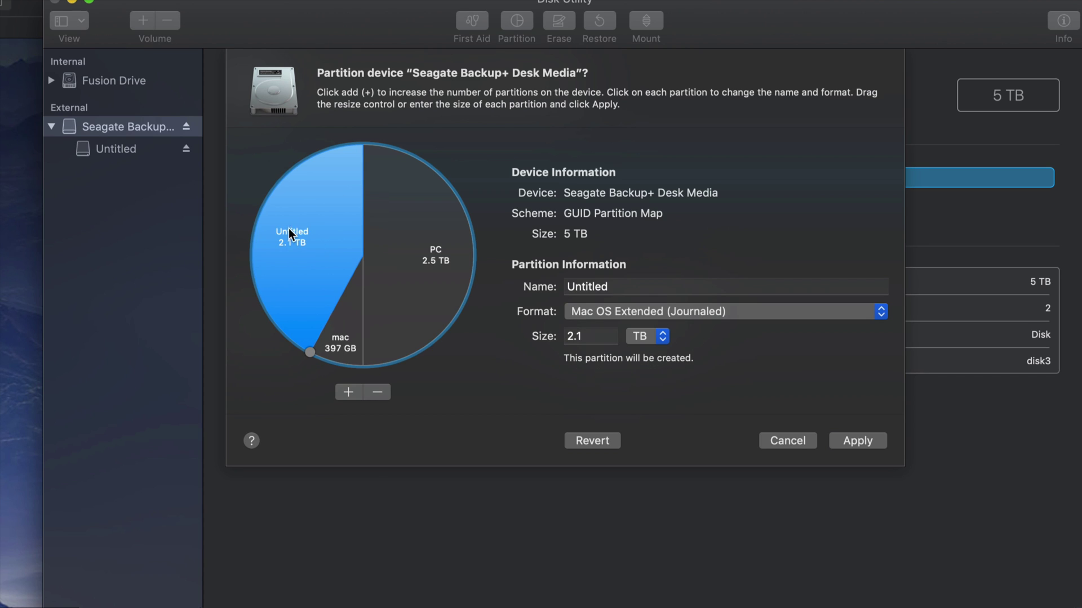
{"action": "left_click", "coordinate": [645, 293]}
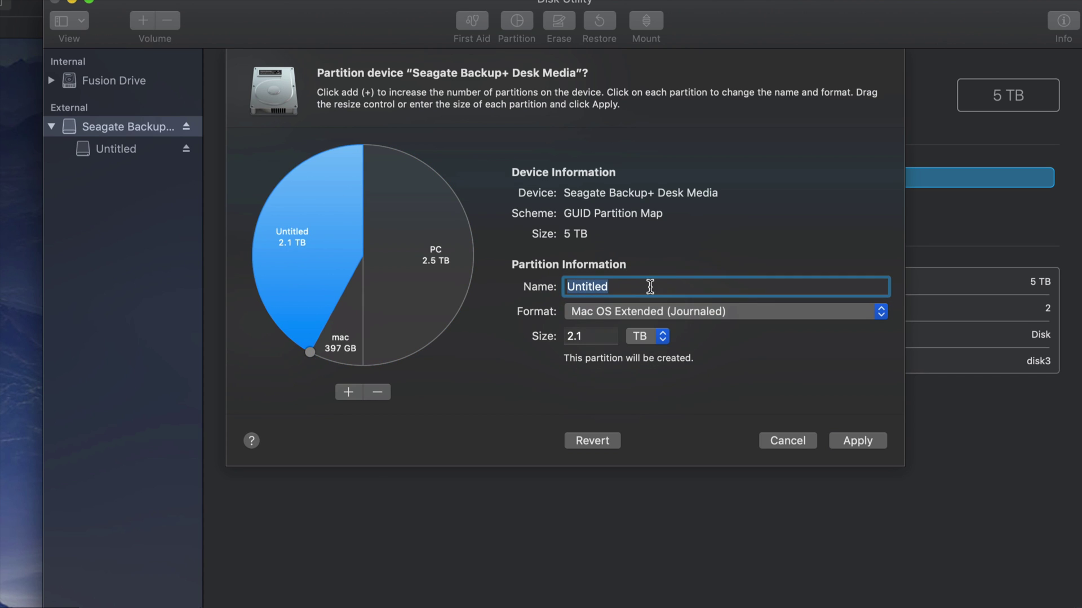
{"action": "left_click_drag", "start_coordinate": [648, 286], "coordinate": [558, 287]}
{"action": "type", "text": "Time Mach"}
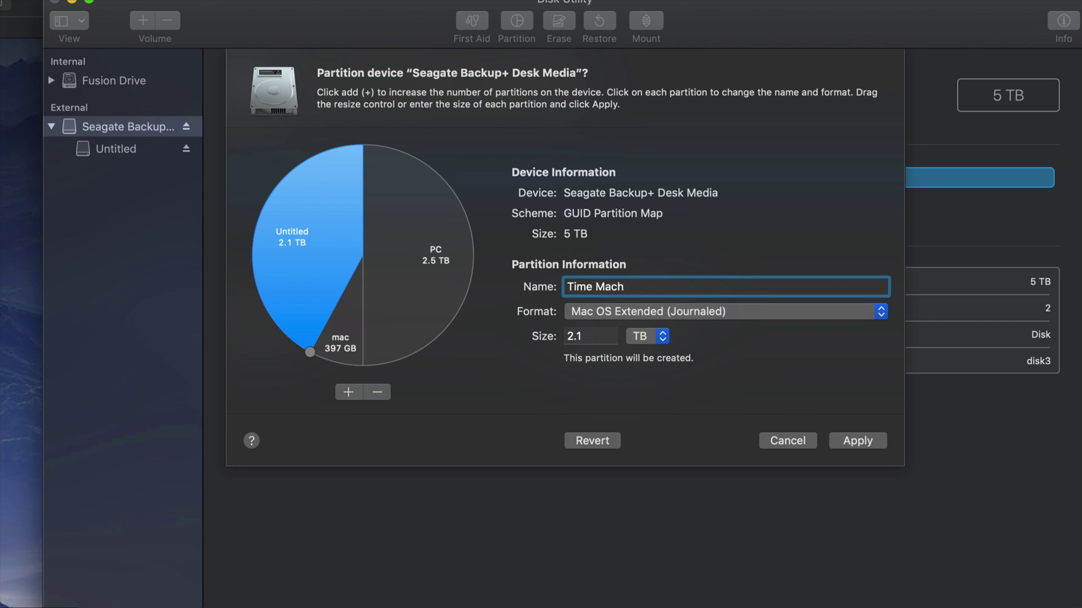
{"action": "type", "text": "ine"}
{"action": "left_click", "coordinate": [445, 248]}
Review the formats of the three partitions, keeping Mac OS Extended (Journaled) for Time Machine and mac
{"action": "left_click", "coordinate": [351, 334]}
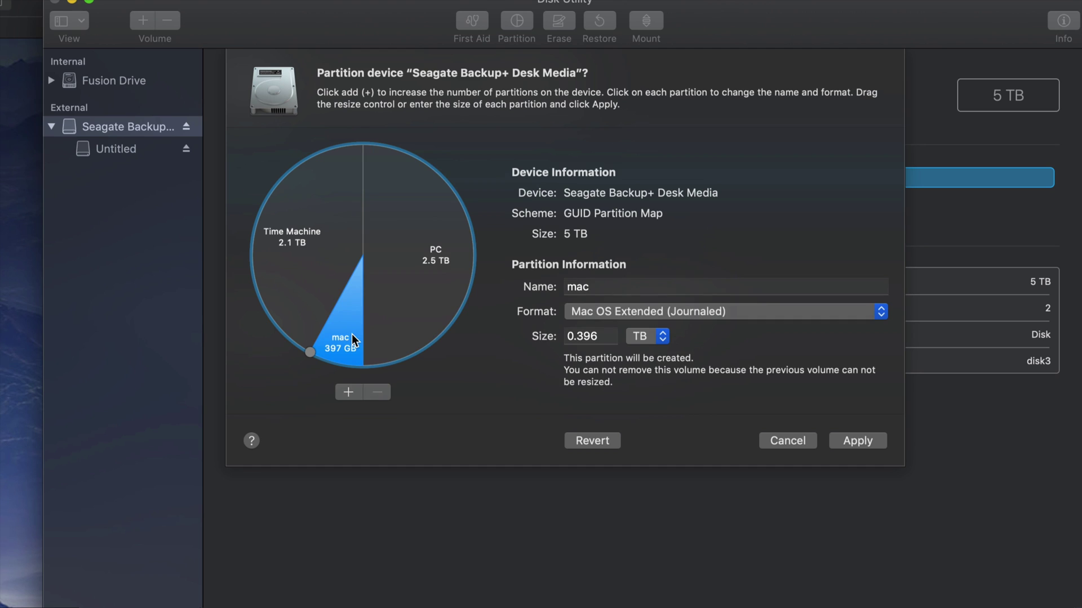
{"action": "left_click", "coordinate": [318, 271]}
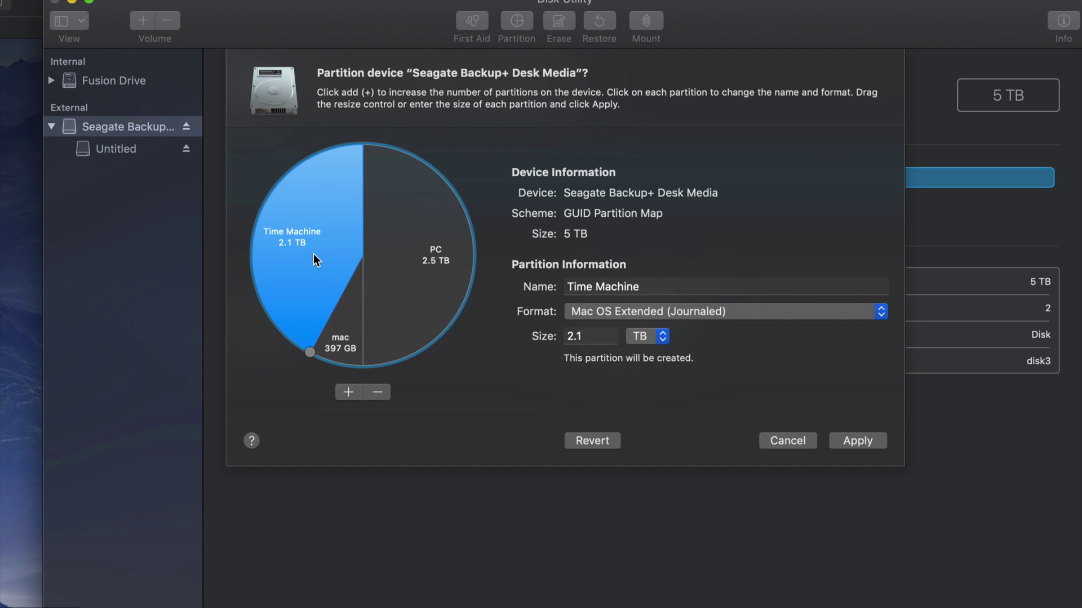
{"action": "left_click", "coordinate": [800, 315]}
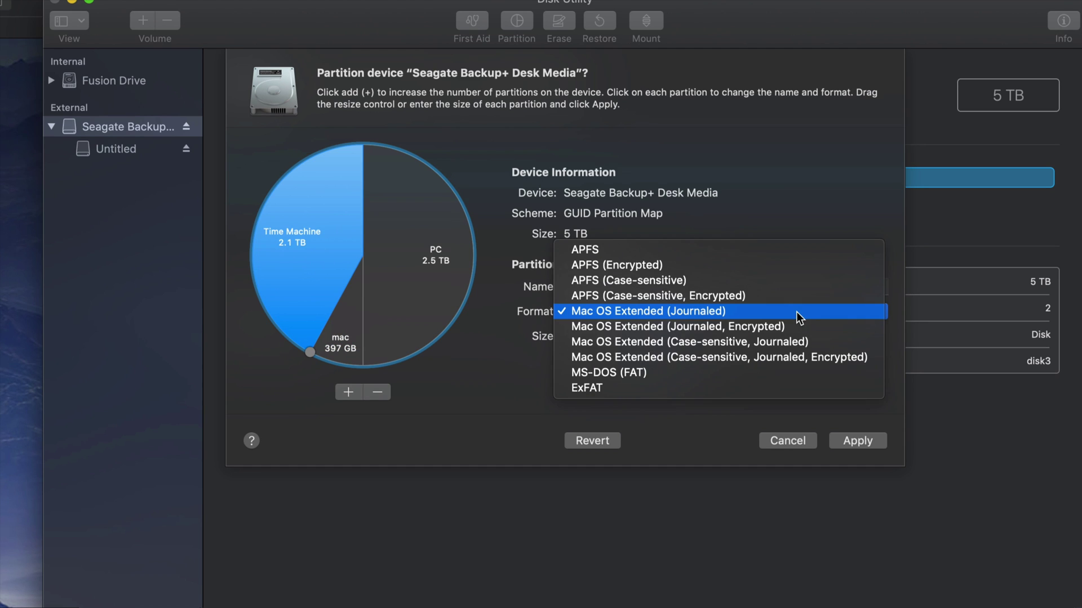
{"action": "left_click", "coordinate": [766, 313]}
{"action": "left_click", "coordinate": [347, 331]}
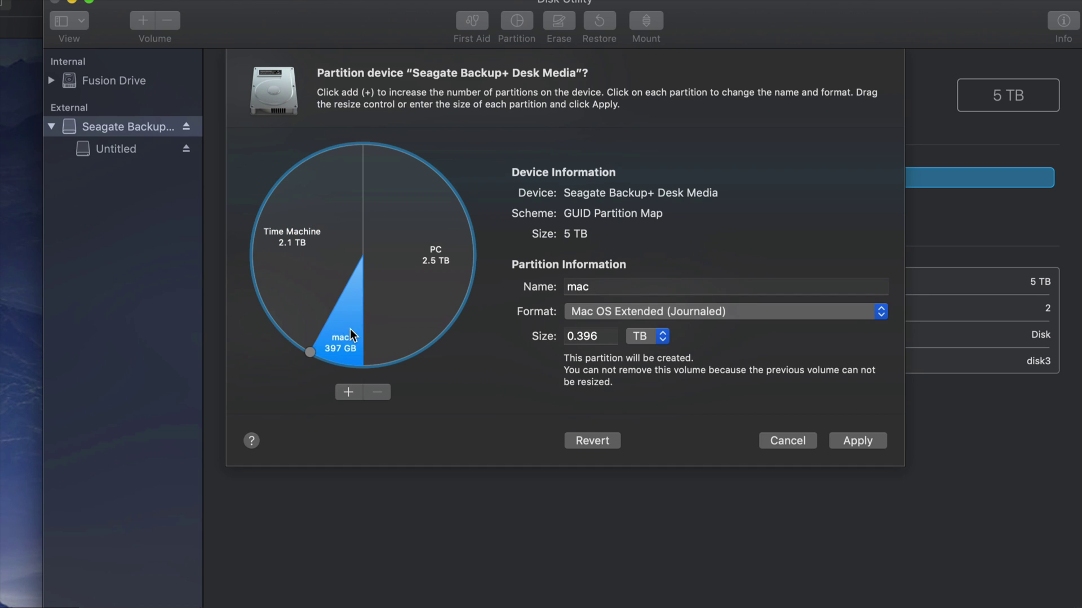
{"action": "left_click", "coordinate": [845, 312]}
{"action": "left_click", "coordinate": [770, 316]}
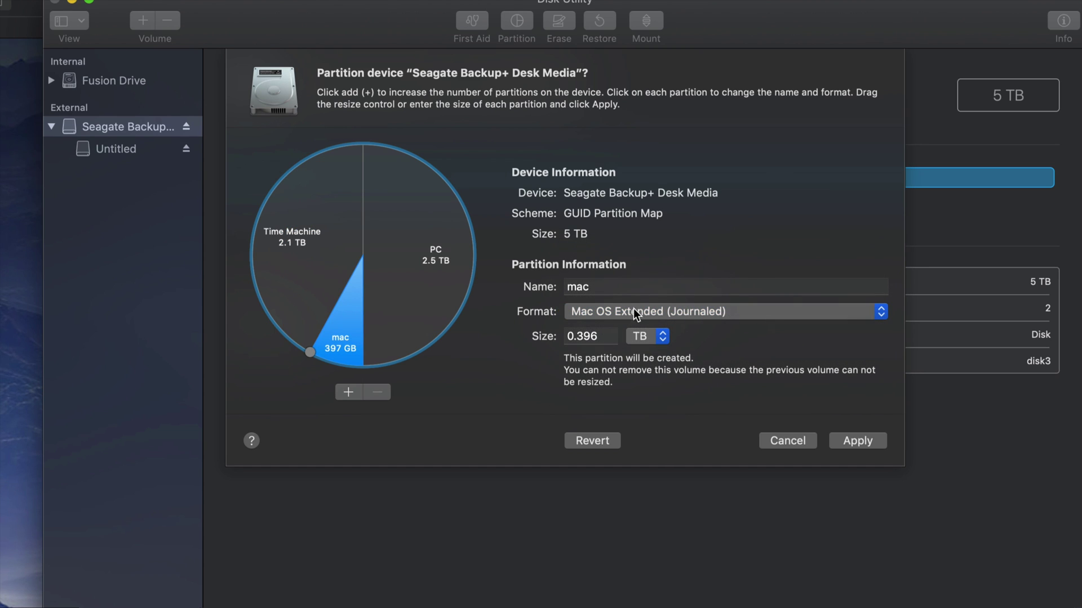
{"action": "left_click", "coordinate": [434, 291]}
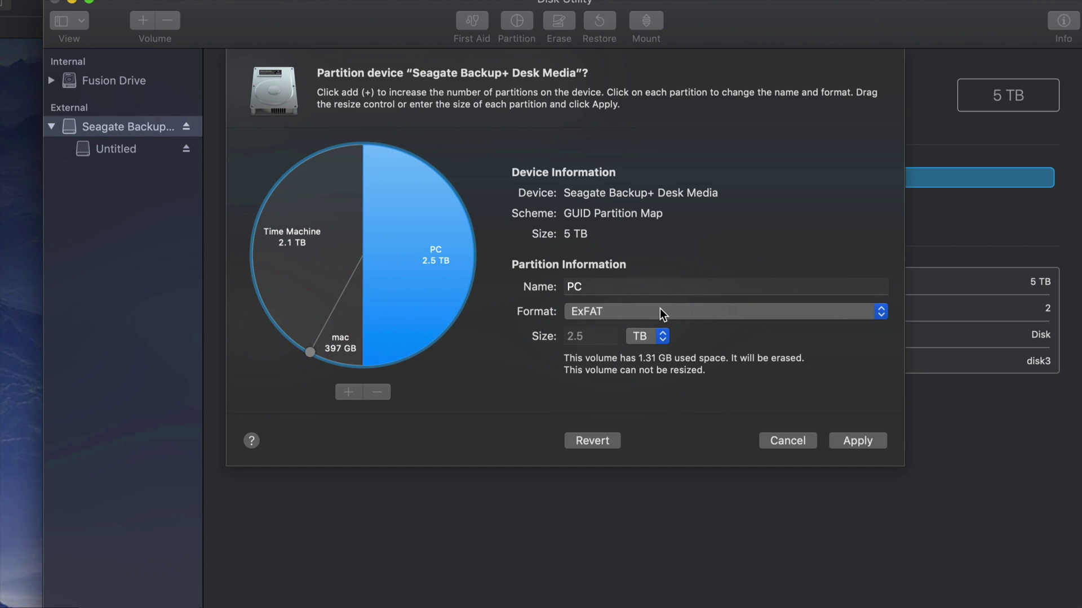
Shrink the mac partition to about 350 GB, giving the freed space to Time Machine for about 2.15 TB
{"action": "left_click", "coordinate": [305, 266]}
{"action": "left_click", "coordinate": [423, 259]}
{"action": "left_click", "coordinate": [345, 271]}
{"action": "left_click", "coordinate": [355, 289]}
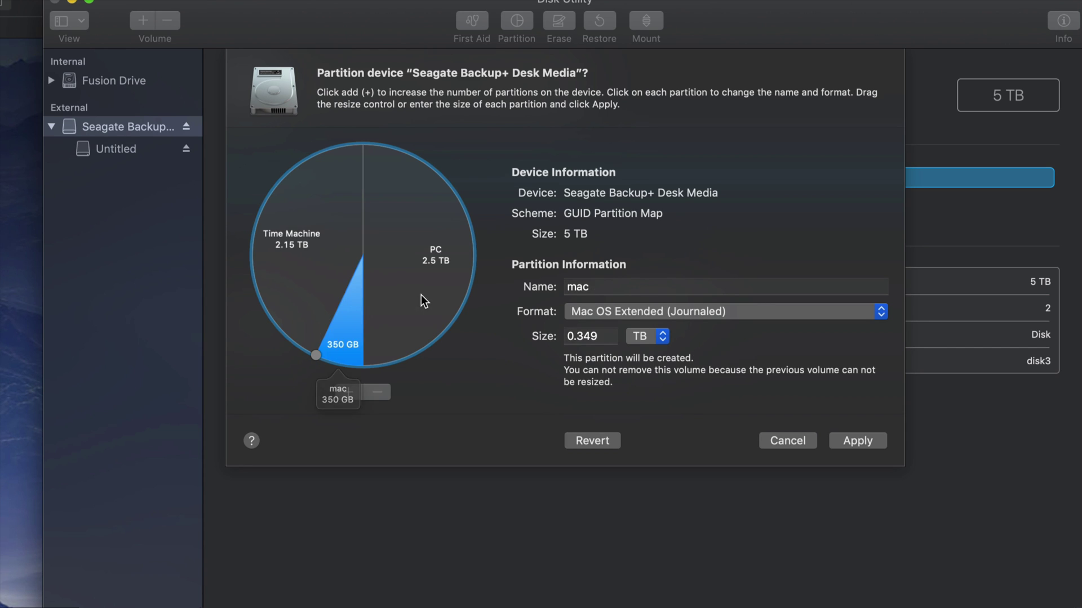
{"action": "left_click", "coordinate": [421, 295]}
{"action": "left_click", "coordinate": [320, 272]}
{"action": "left_click", "coordinate": [351, 306]}
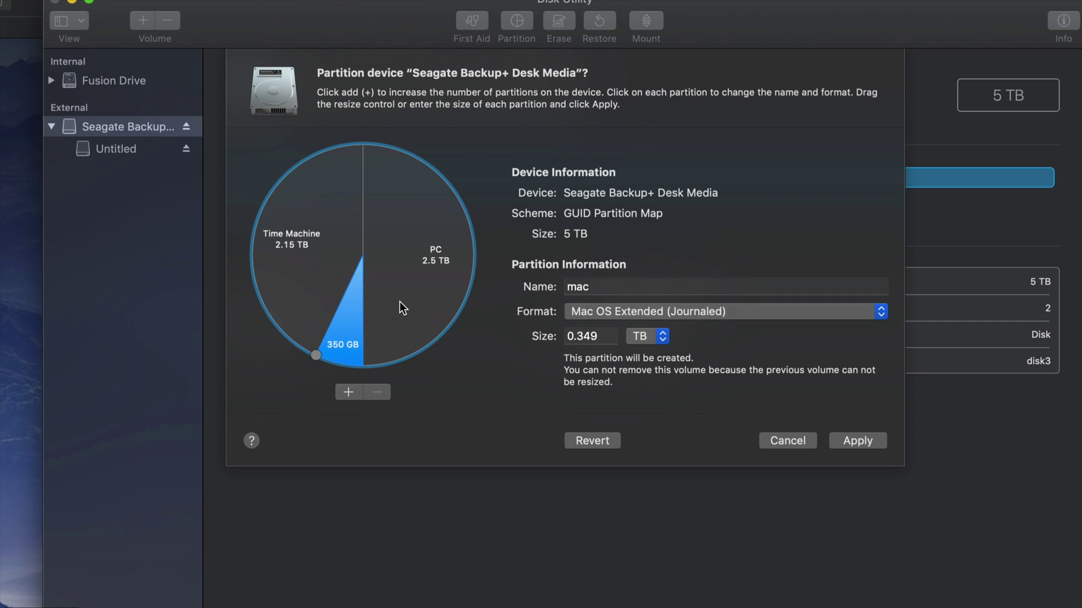
Apply the partition layout to the Seagate drive, confirm the partitioning and close the report when it finishes
{"action": "left_click", "coordinate": [866, 442]}
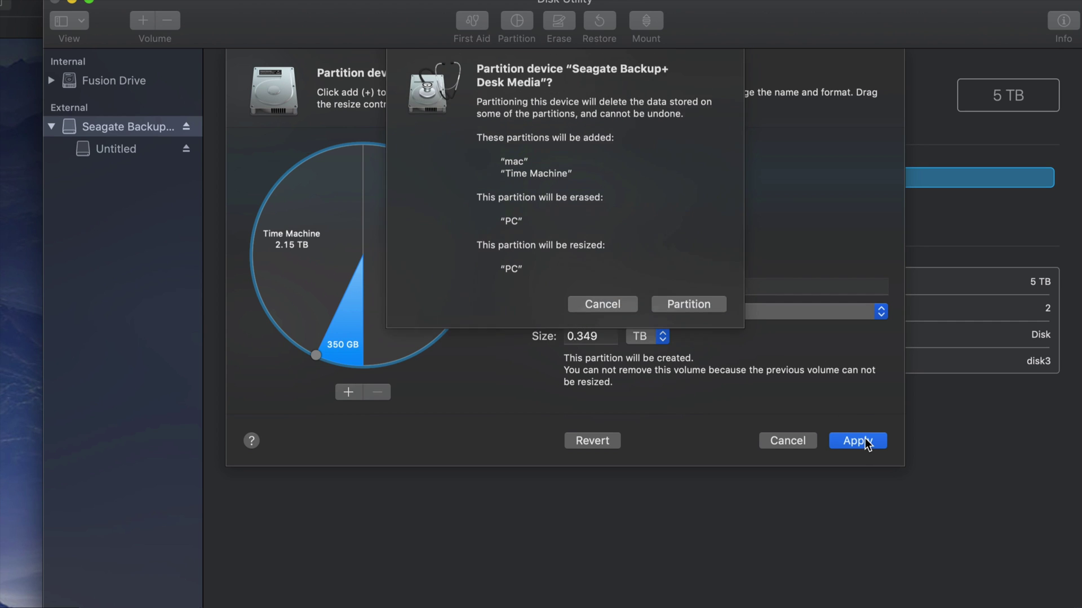
{"action": "left_click", "coordinate": [684, 309]}
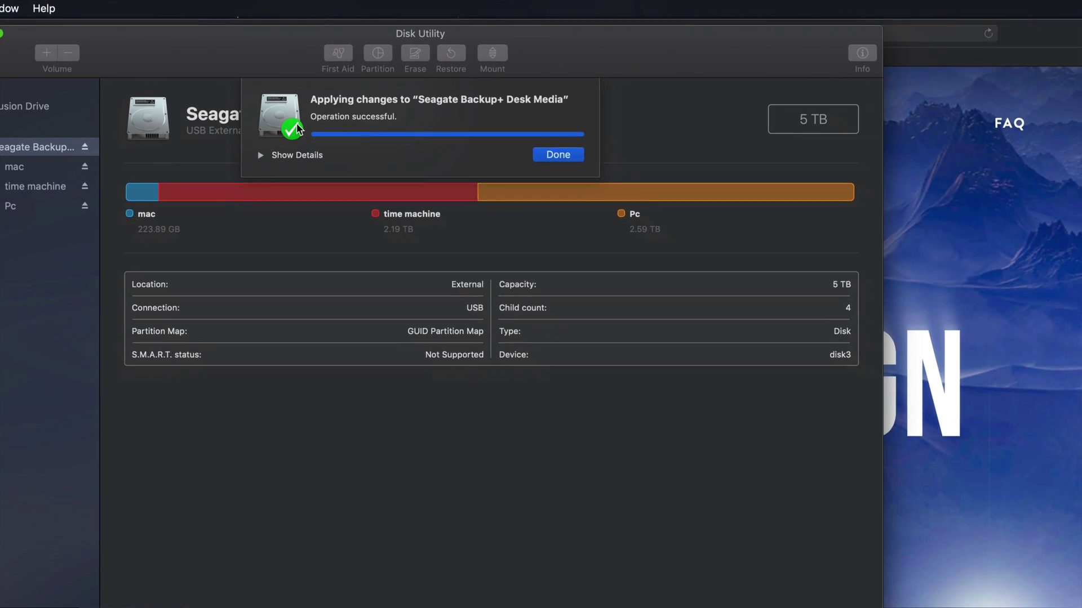
{"action": "left_click_drag", "start_coordinate": [251, 44], "coordinate": [340, 48]}
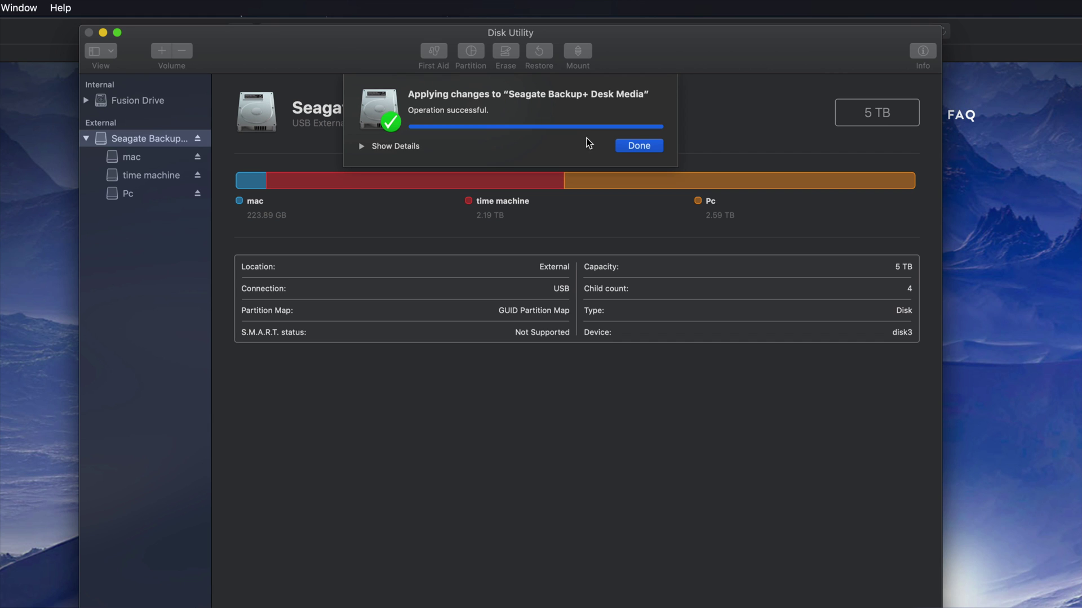
{"action": "left_click", "coordinate": [630, 144]}
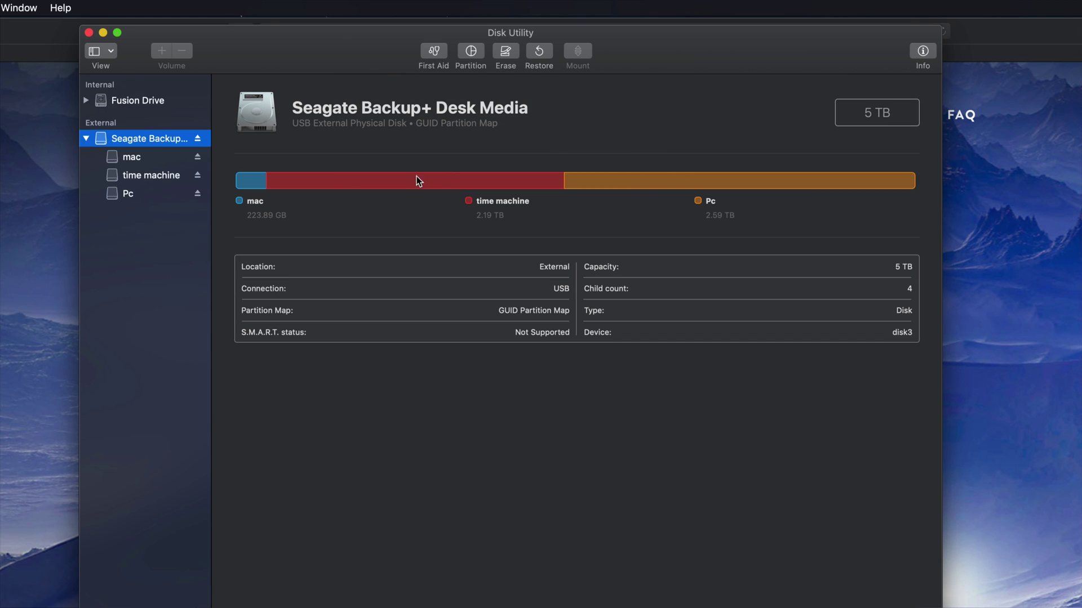
Examine the volume details of the mac, time machine and Pc partitions
{"action": "left_click", "coordinate": [137, 161]}
{"action": "left_click", "coordinate": [138, 178]}
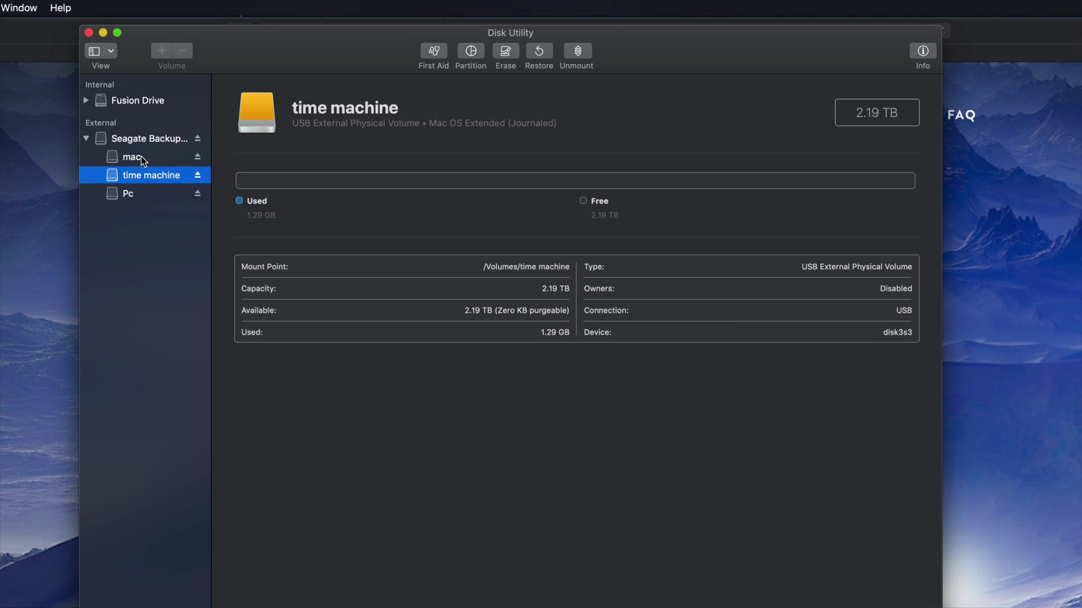
{"action": "left_click", "coordinate": [142, 159]}
{"action": "left_click", "coordinate": [152, 179]}
{"action": "left_click", "coordinate": [135, 196]}
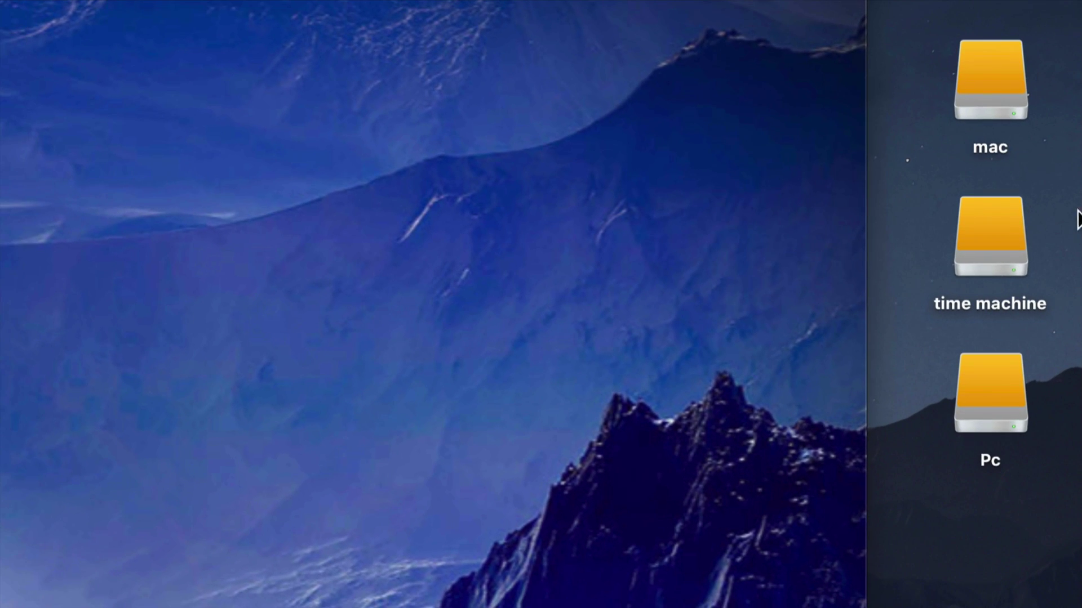
Open the time machine, Pc and mac volumes in separate Finder windows and spread the windows apart
{"action": "left_click", "coordinate": [988, 107]}
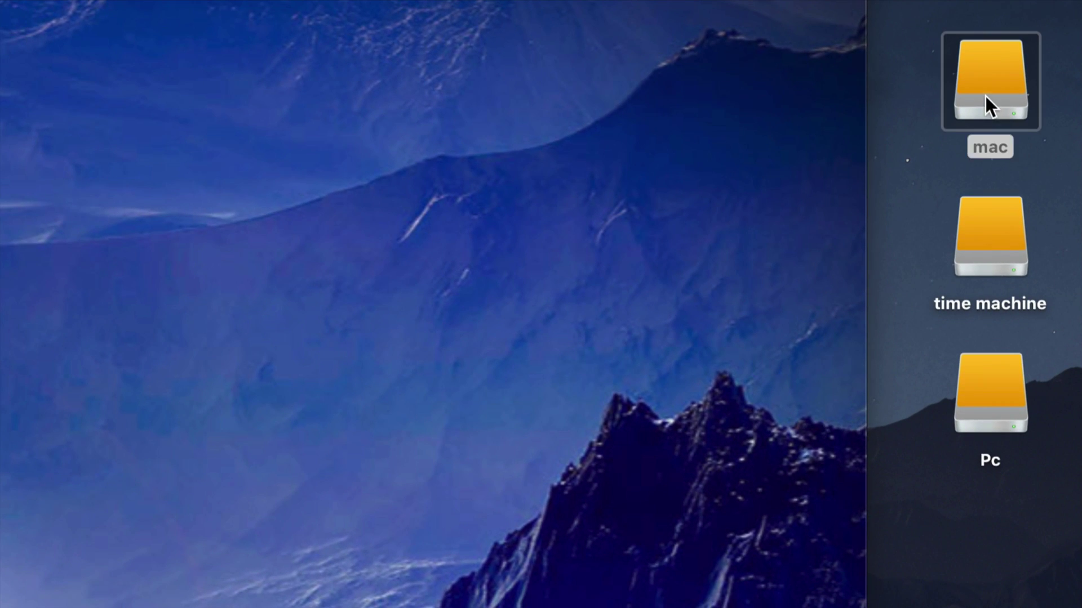
{"action": "left_click", "coordinate": [992, 241]}
{"action": "left_click", "coordinate": [1001, 392]}
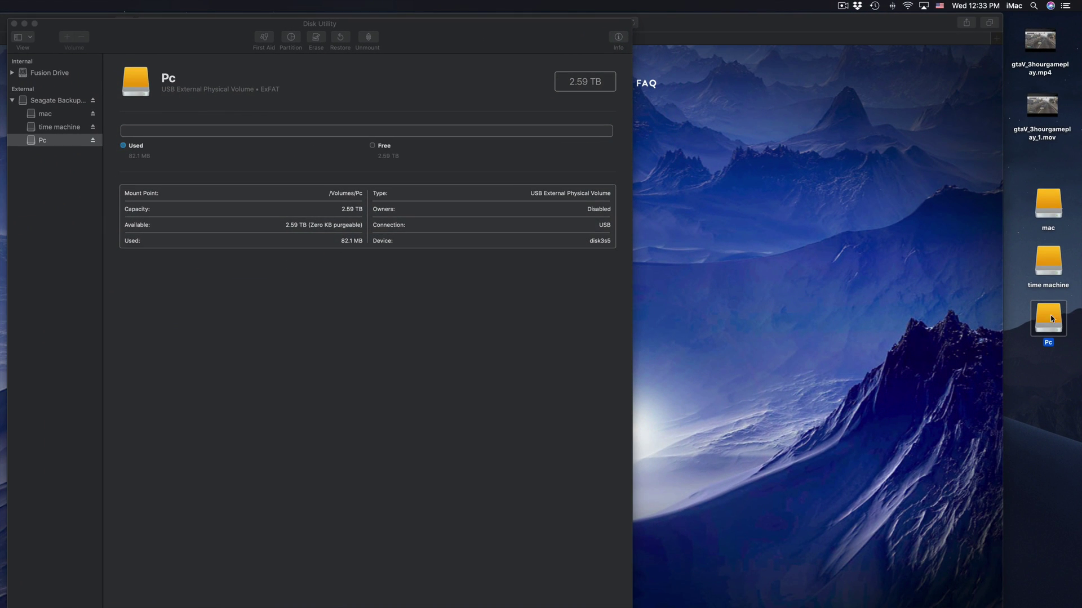
{"action": "left_click", "coordinate": [1046, 275]}
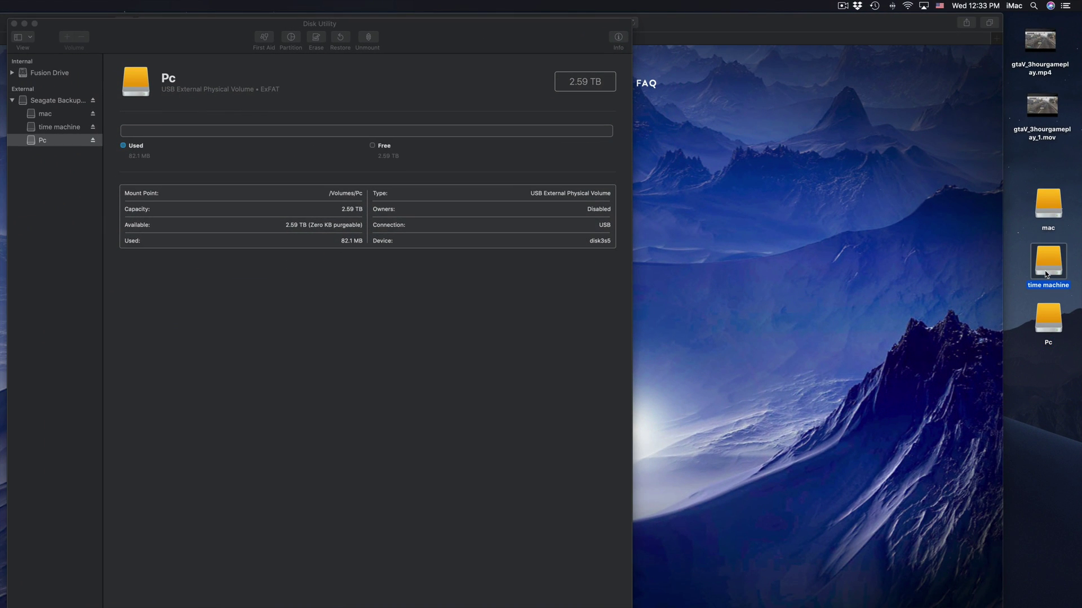
{"action": "double_click", "coordinate": [1048, 268]}
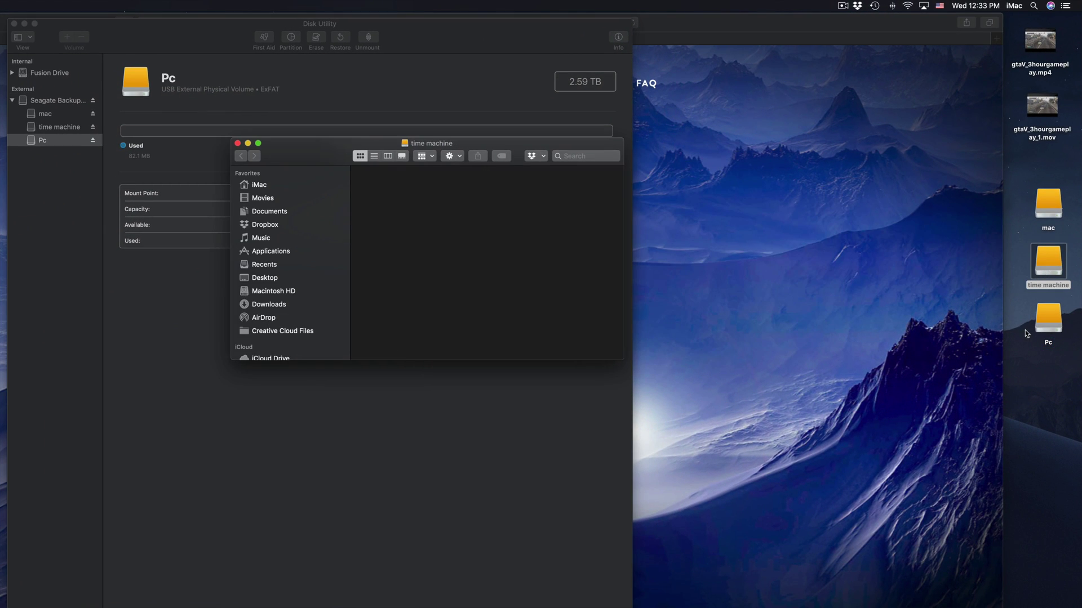
{"action": "double_click", "coordinate": [1049, 313]}
{"action": "double_click", "coordinate": [1048, 204]}
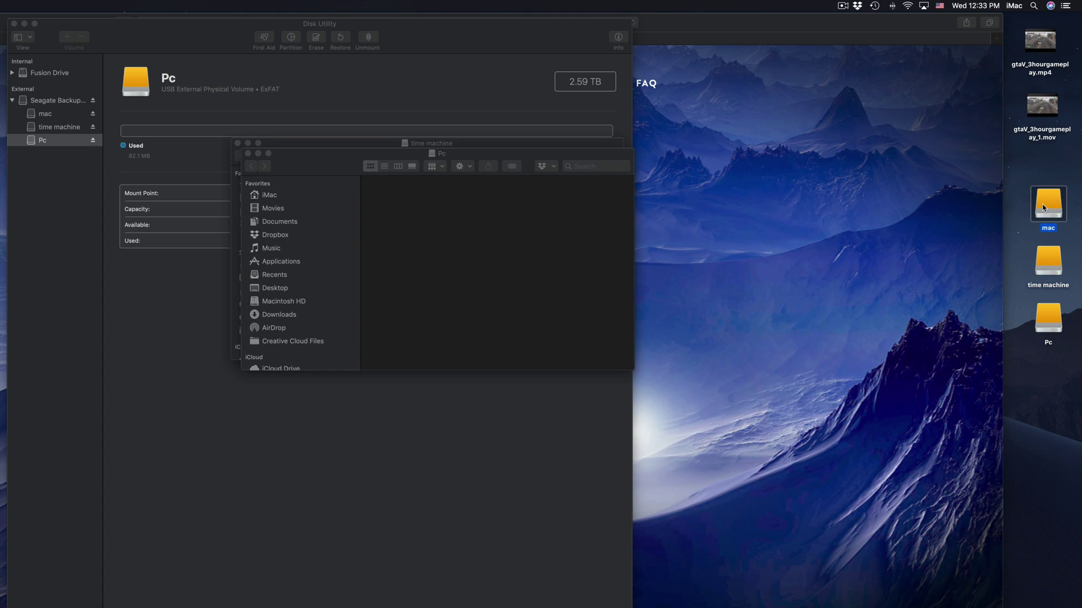
{"action": "left_click_drag", "start_coordinate": [344, 178], "coordinate": [565, 155]}
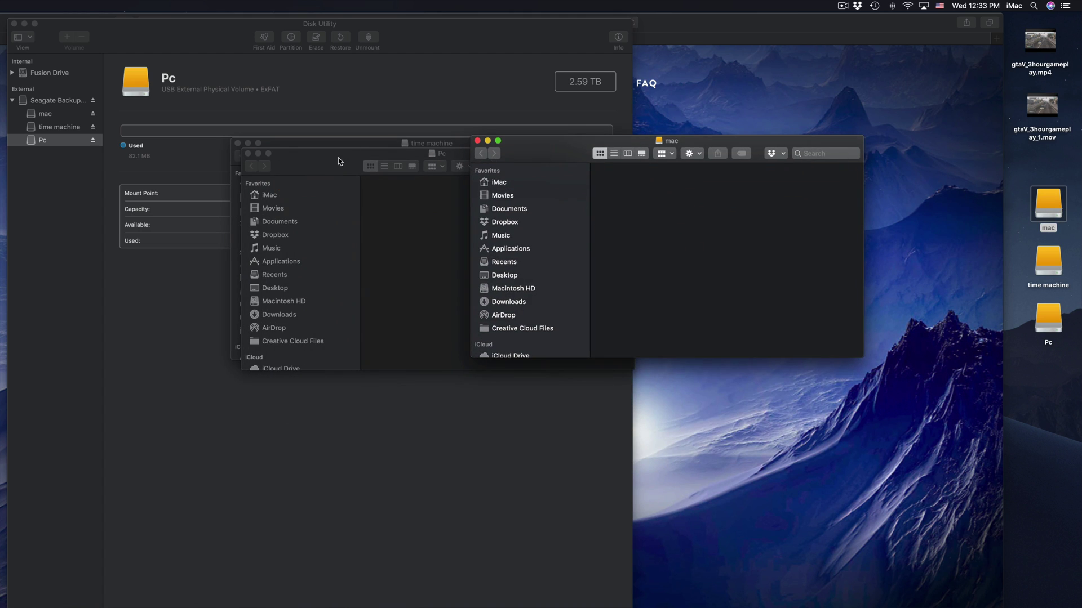
{"action": "left_click_drag", "start_coordinate": [339, 161], "coordinate": [635, 223]}
Copy gtaV_3hourgameplay_1.mov to the Pc volume and gtaV_3hourgameplay.mp4 to the mac volume
{"action": "left_click_drag", "start_coordinate": [1042, 105], "coordinate": [879, 292]}
{"action": "left_click_drag", "start_coordinate": [1041, 41], "coordinate": [848, 178]}
{"action": "left_click_drag", "start_coordinate": [743, 142], "coordinate": [756, 123]}
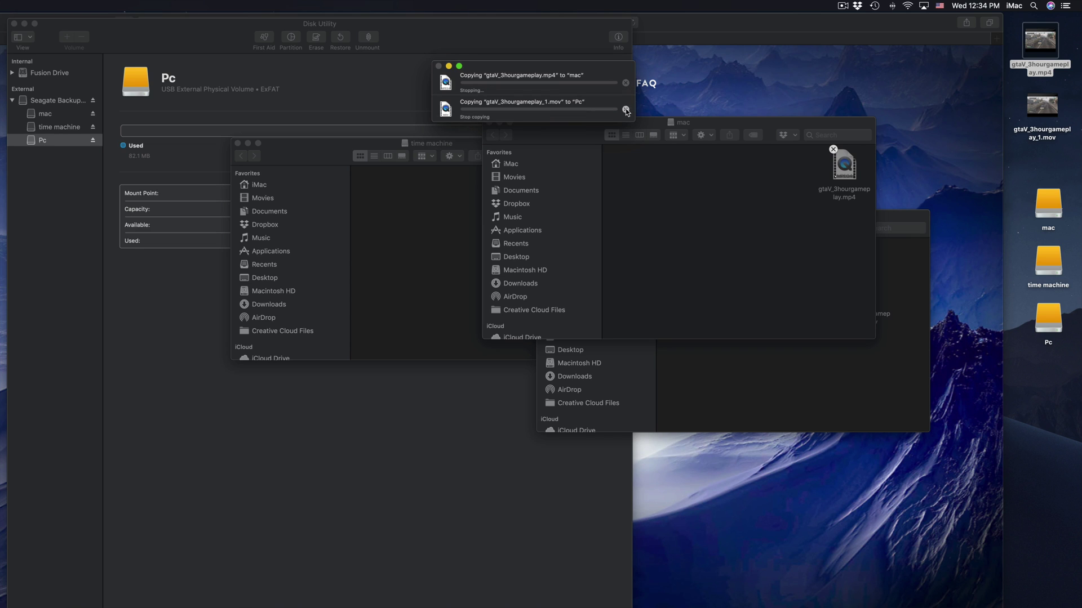
Close the mac and Pc Finder windows and reposition the Disk Utility and time machine windows
{"action": "key", "text": "super+Tab"}
{"action": "left_click", "coordinate": [808, 306]}
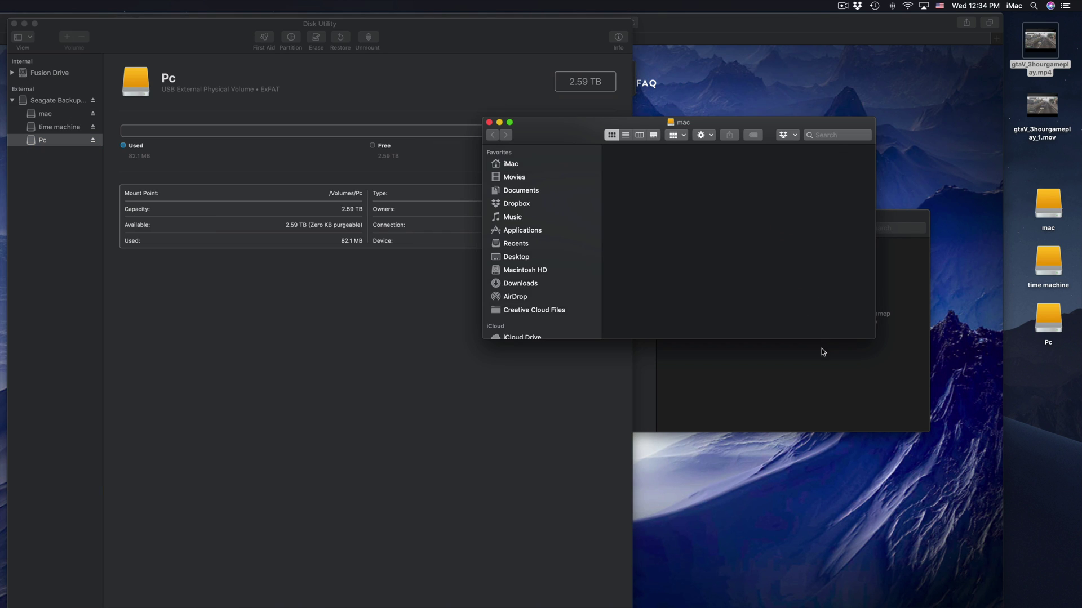
{"action": "left_click", "coordinate": [820, 373]}
{"action": "left_click_drag", "start_coordinate": [630, 233], "coordinate": [638, 235]}
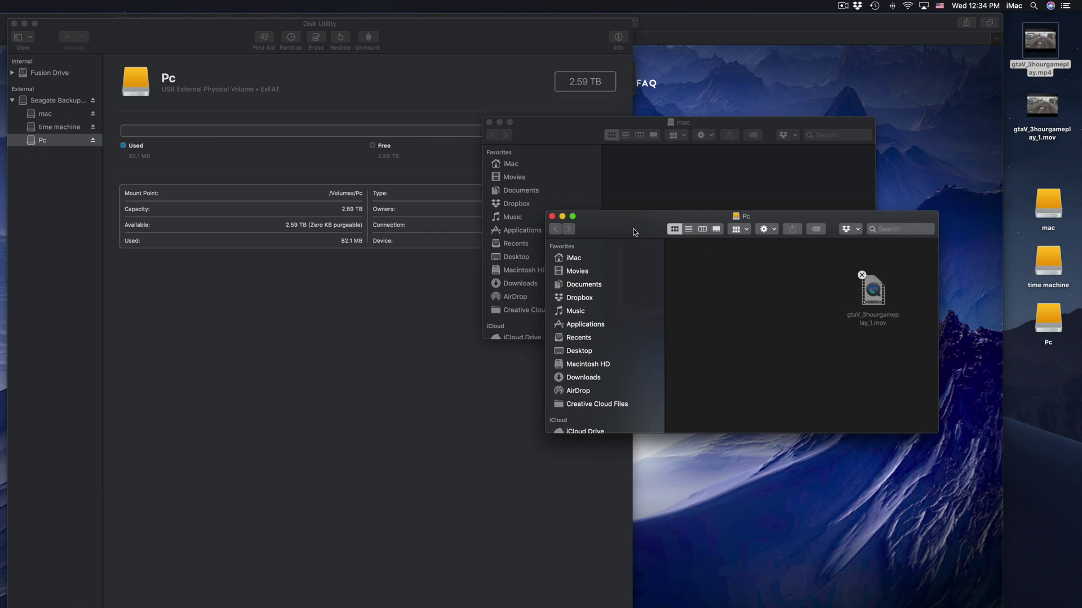
{"action": "left_click", "coordinate": [562, 126]}
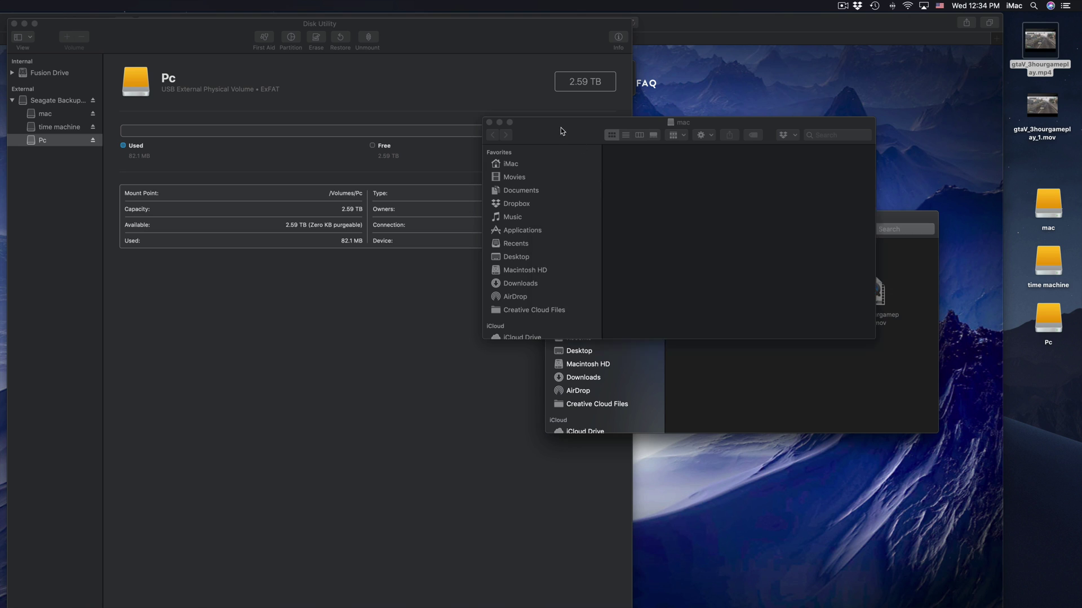
{"action": "left_click", "coordinate": [489, 123]}
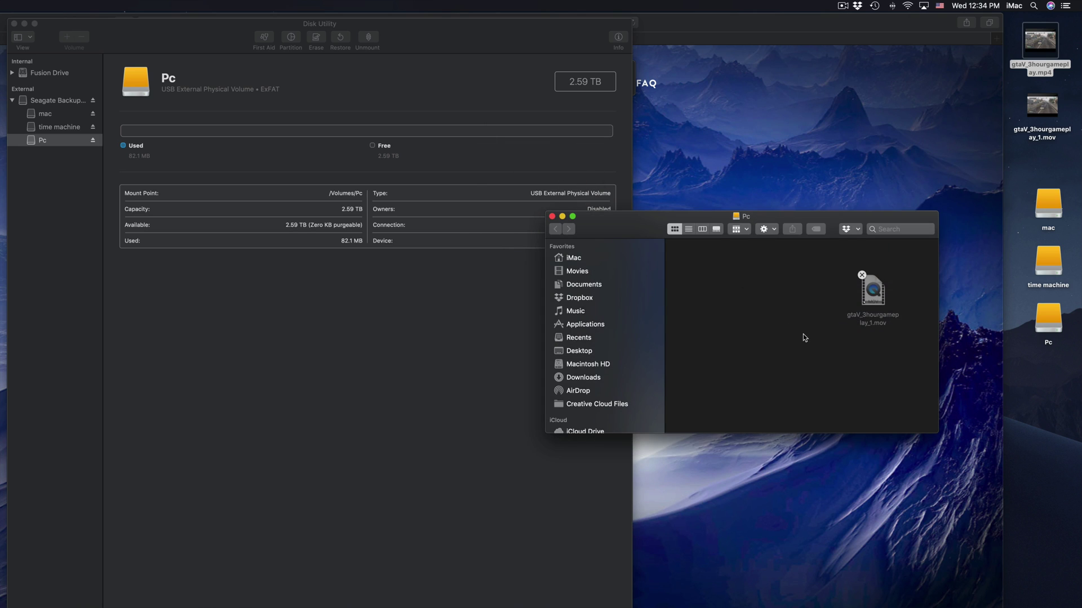
{"action": "left_click", "coordinate": [553, 219]}
{"action": "left_click_drag", "start_coordinate": [400, 40], "coordinate": [457, 246]}
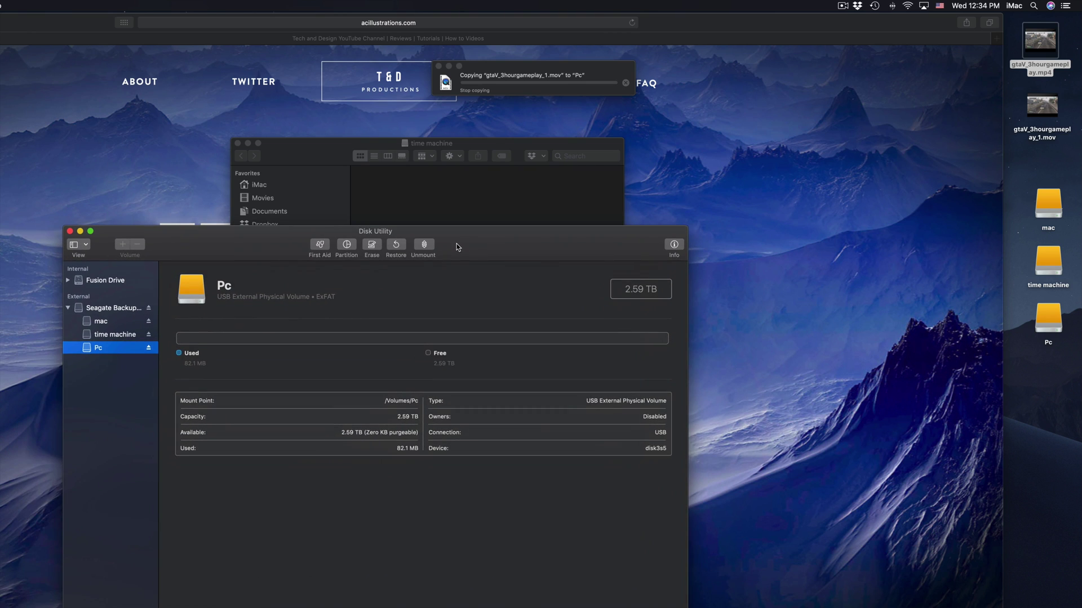
{"action": "left_click_drag", "start_coordinate": [332, 151], "coordinate": [476, 141]}
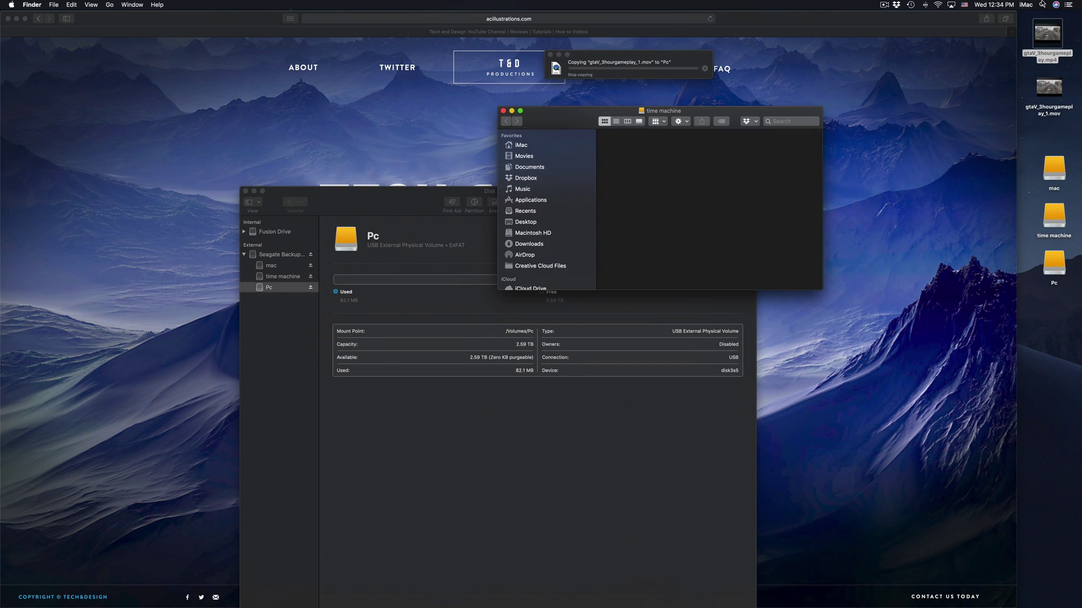
Search the Mac for "system" and open System Preferences
{"action": "left_click", "coordinate": [1043, 4]}
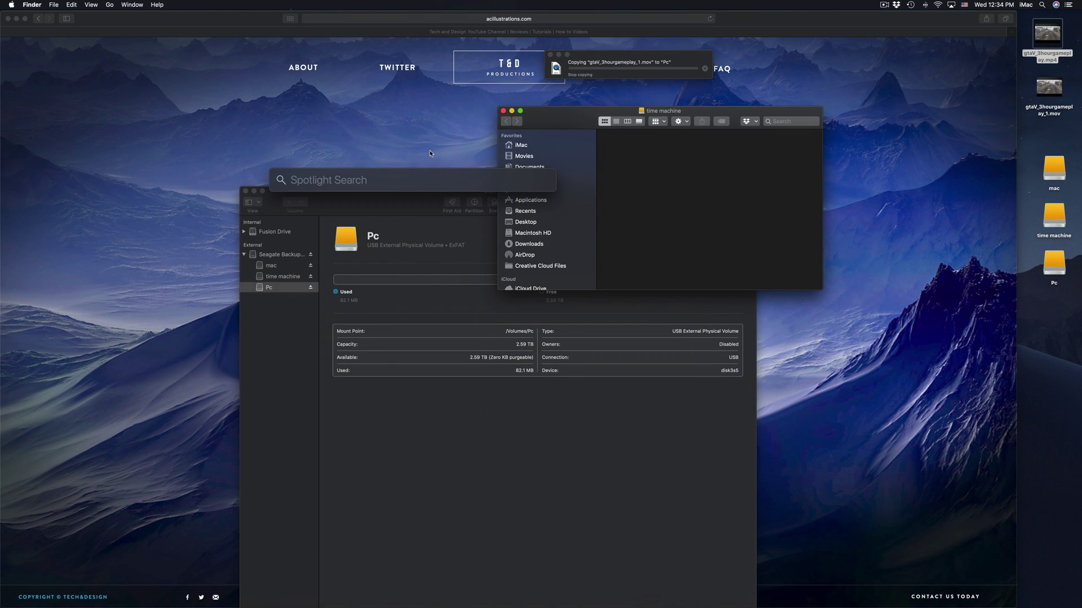
{"action": "type", "text": "system"}
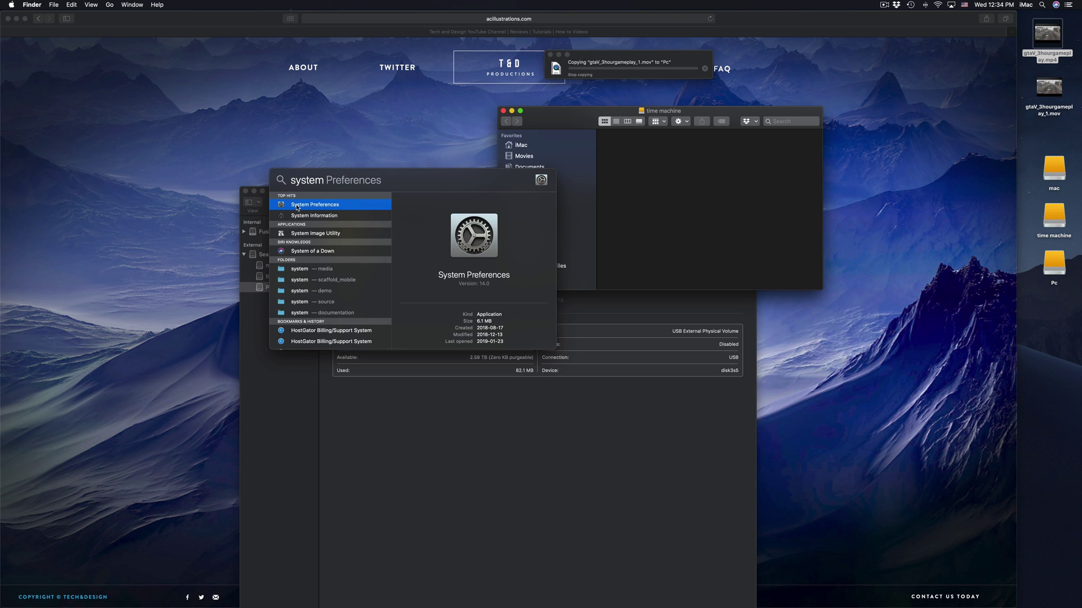
{"action": "left_click", "coordinate": [296, 205]}
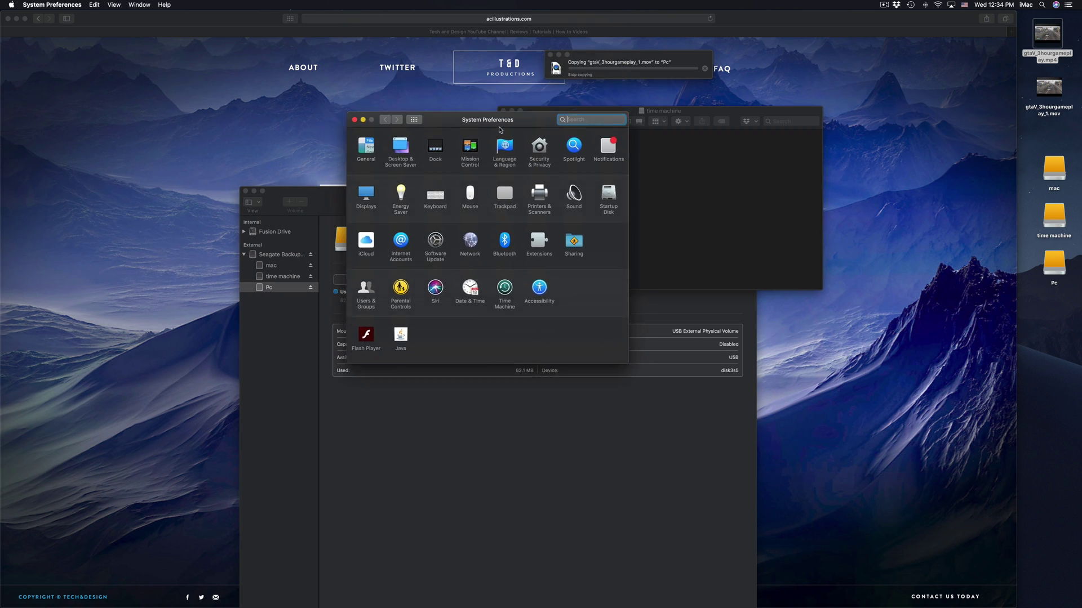
Close Disk Utility and separate the System Preferences, time machine and copy progress windows
{"action": "left_click_drag", "start_coordinate": [498, 130], "coordinate": [502, 184]}
{"action": "left_click_drag", "start_coordinate": [582, 117], "coordinate": [742, 113]}
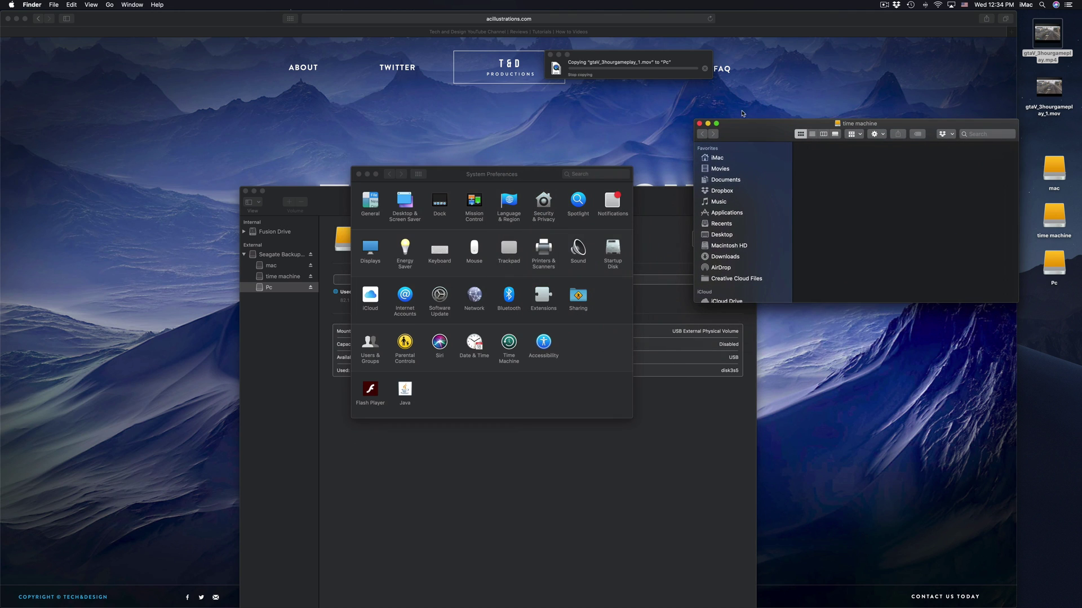
{"action": "left_click_drag", "start_coordinate": [641, 61], "coordinate": [955, 93]}
{"action": "left_click", "coordinate": [530, 177]}
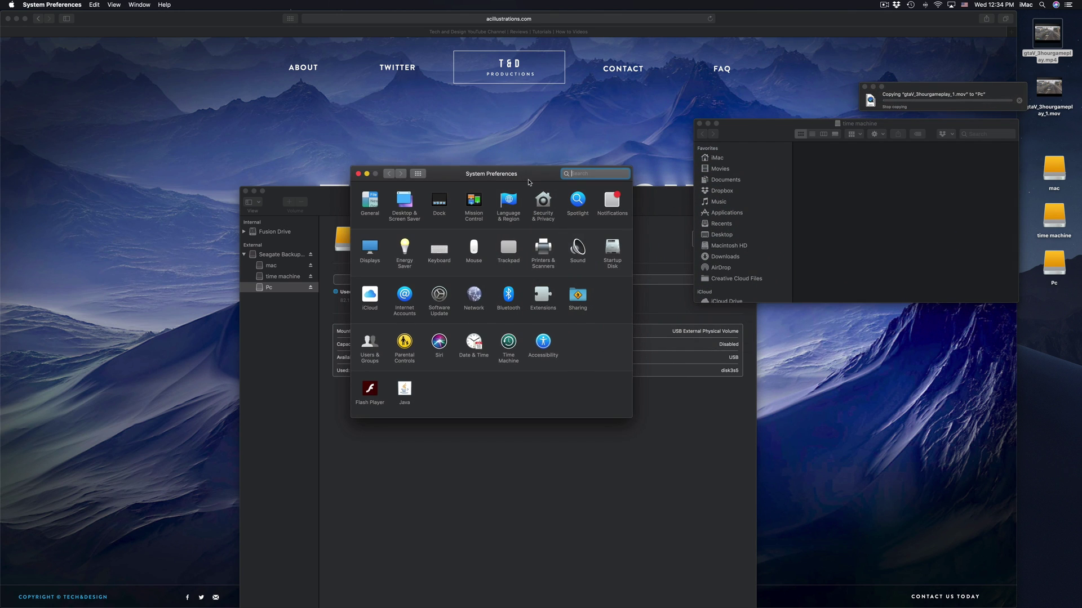
{"action": "left_click_drag", "start_coordinate": [527, 177], "coordinate": [476, 125]}
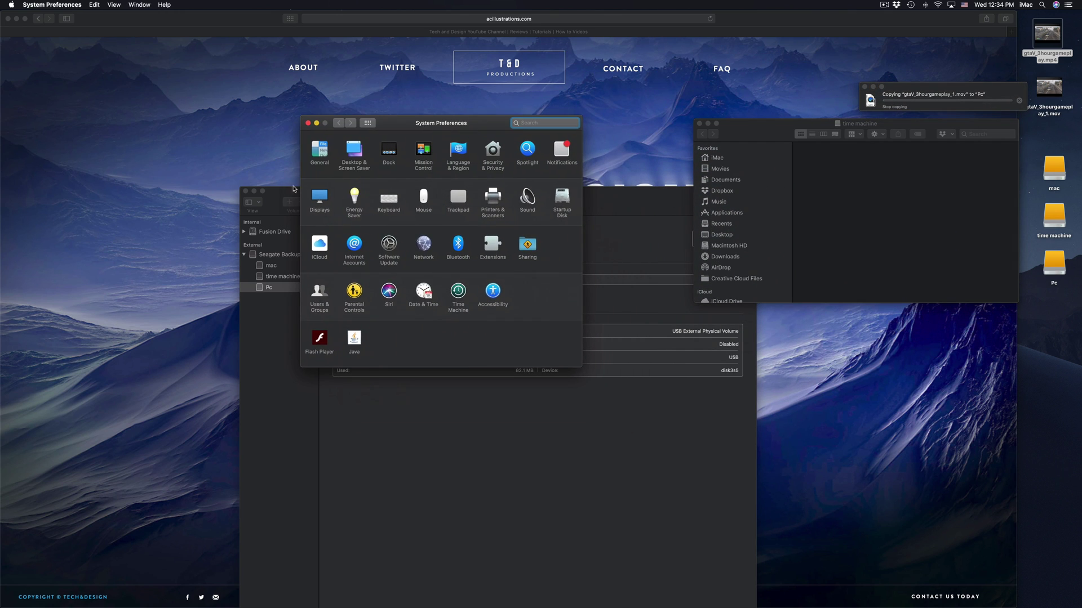
{"action": "left_click", "coordinate": [246, 192]}
{"action": "left_click_drag", "start_coordinate": [421, 121], "coordinate": [418, 132]}
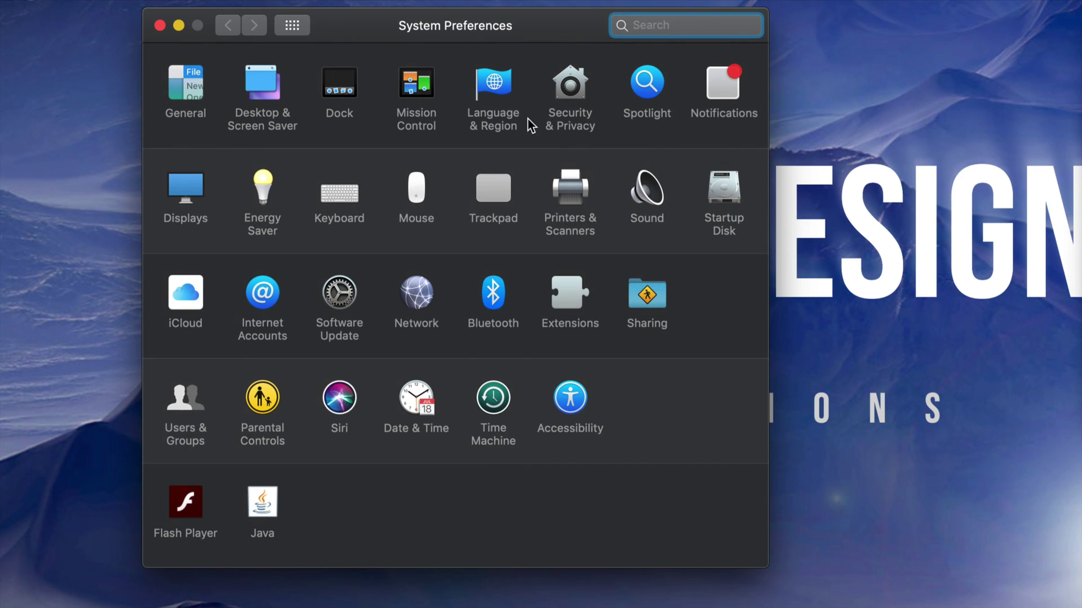
Open the Time Machine preferences and review the listed backup disks
{"action": "left_click", "coordinate": [501, 401]}
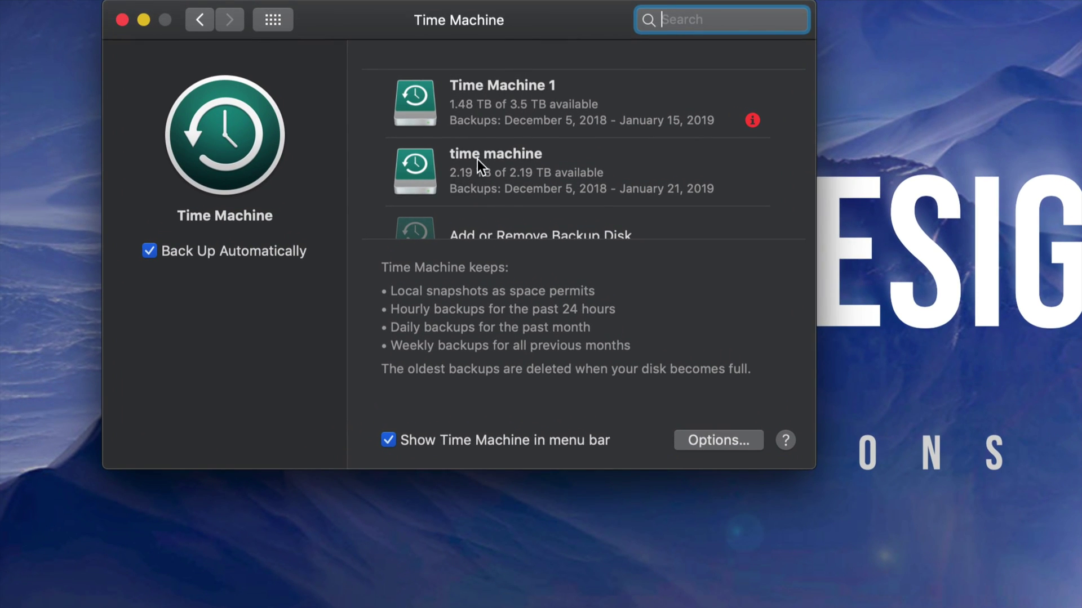
{"action": "scroll", "coordinate": [478, 160], "scroll_direction": "down", "scroll_amount": 2}
{"action": "scroll", "coordinate": [487, 162], "scroll_direction": "up", "scroll_amount": 2}
{"action": "scroll", "coordinate": [478, 190], "scroll_direction": "down", "scroll_amount": 2}
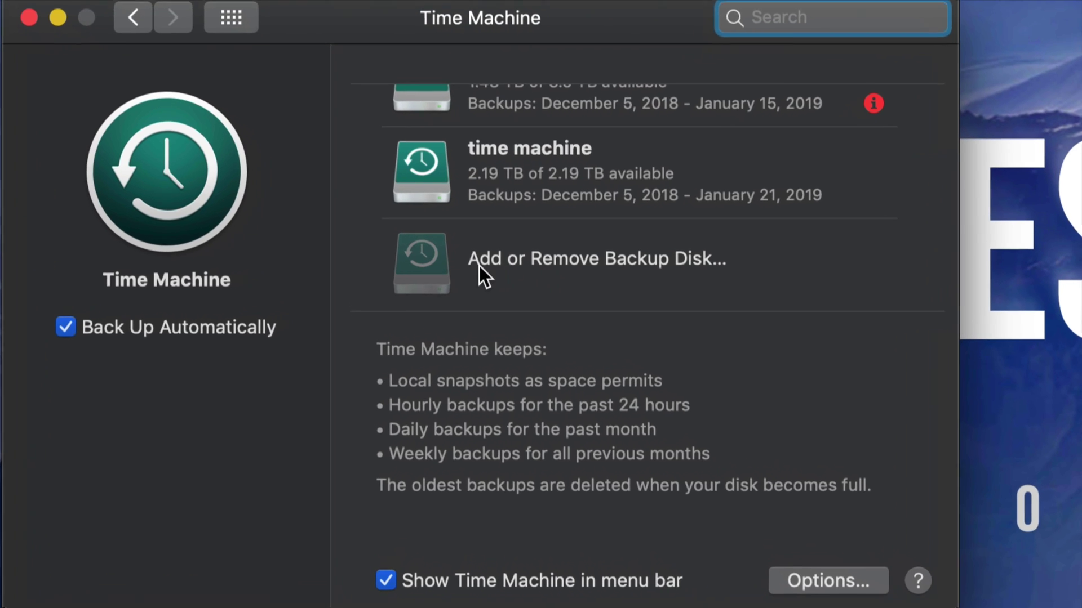
Add the available time machine partition of 2.19 TB as a Time Machine backup disk without encryption
{"action": "left_click", "coordinate": [566, 259]}
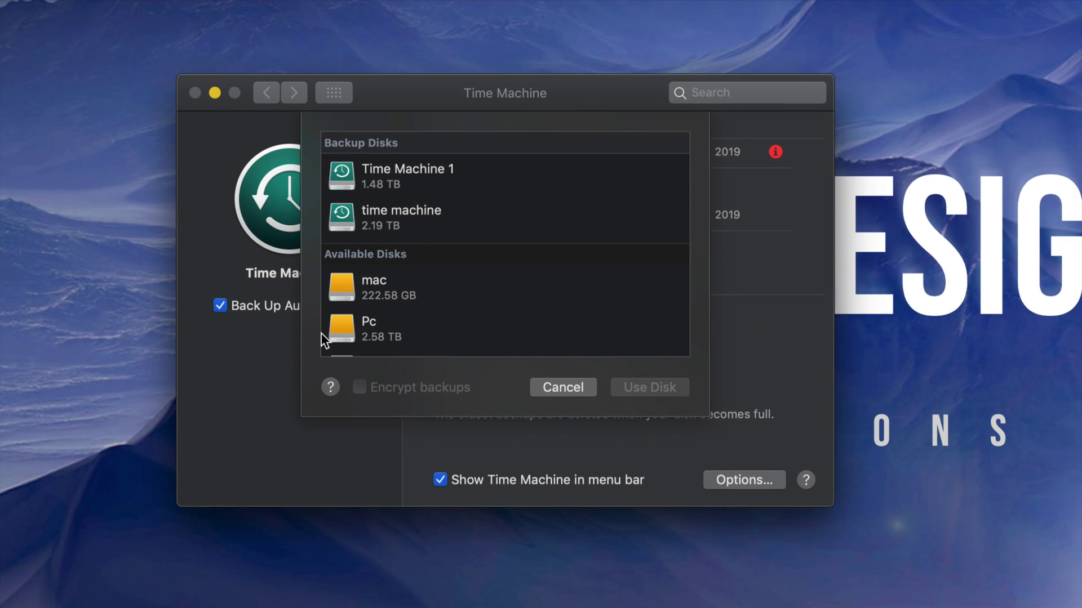
{"action": "scroll", "coordinate": [321, 333], "scroll_direction": "down", "scroll_amount": 5}
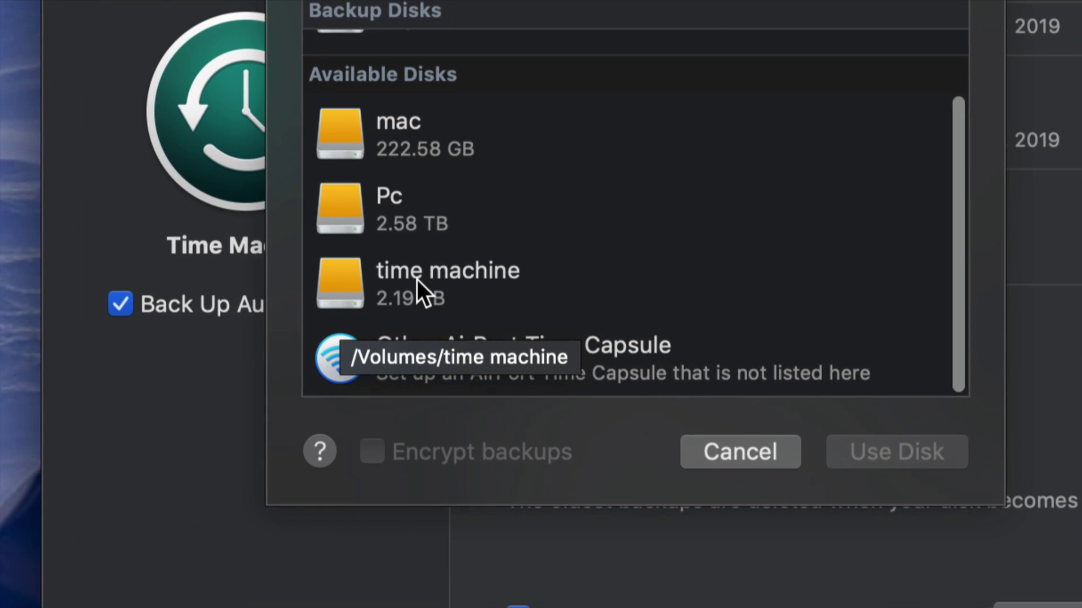
{"action": "left_click", "coordinate": [360, 141]}
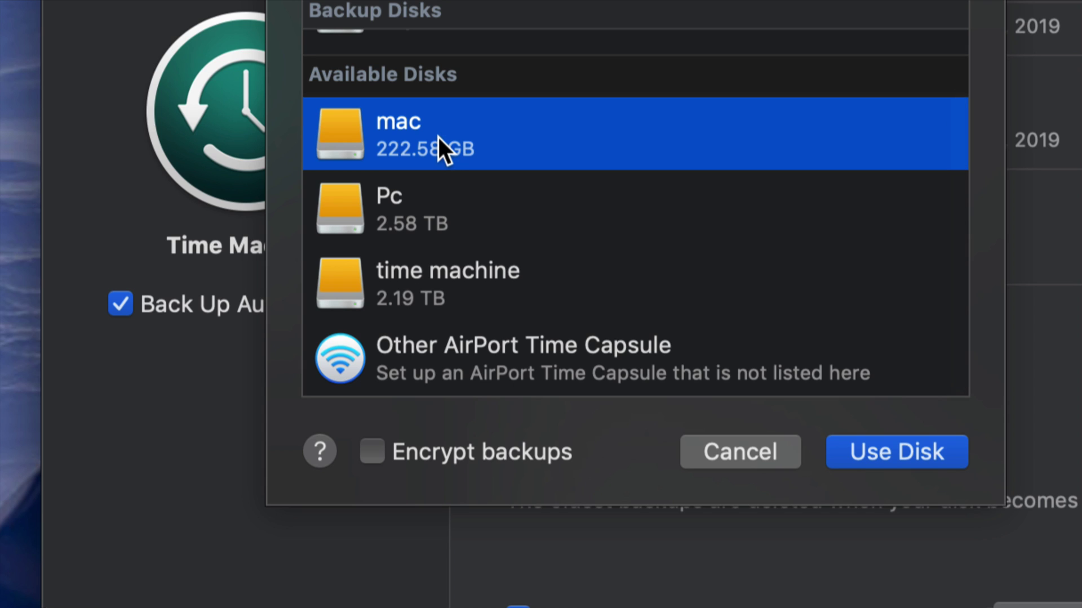
{"action": "left_click", "coordinate": [431, 211]}
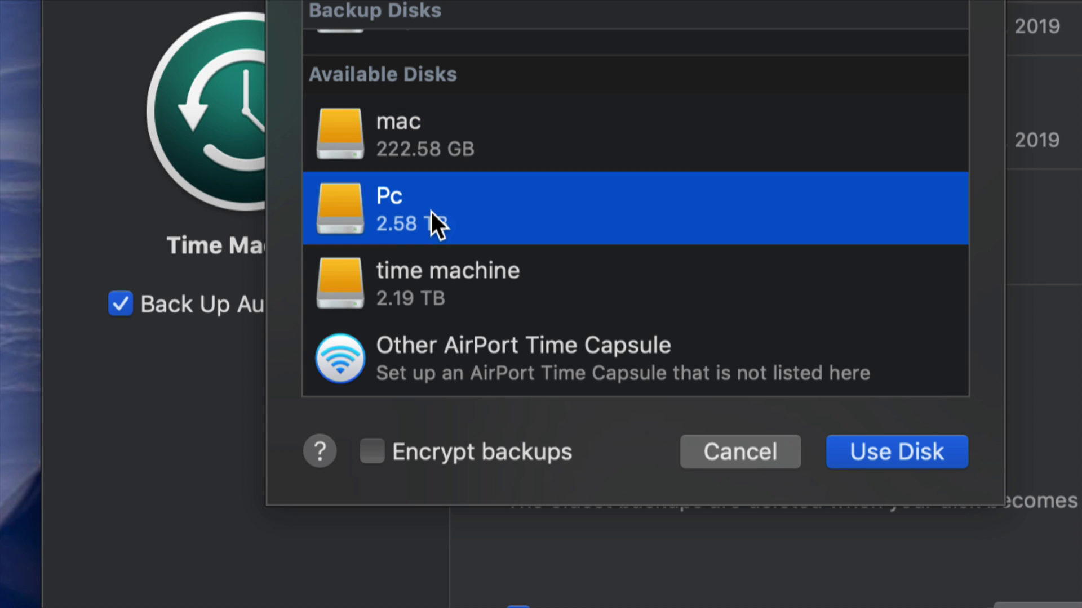
{"action": "left_click", "coordinate": [462, 270]}
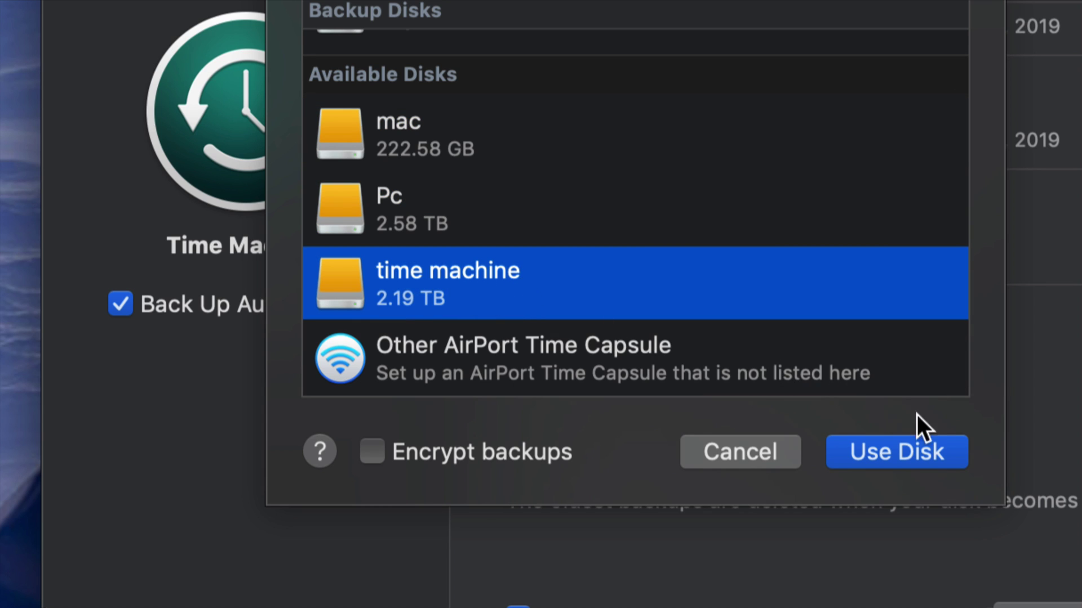
{"action": "left_click", "coordinate": [894, 454]}
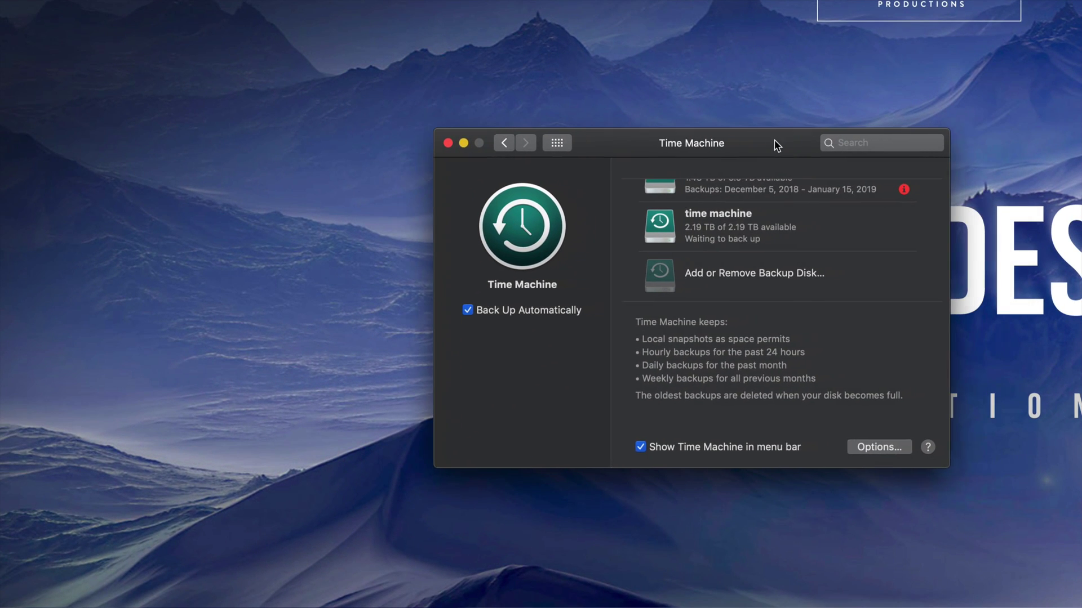
Check the backup status of the time machine disk in the Time Machine preferences
{"action": "scroll", "coordinate": [770, 236], "scroll_direction": "up", "scroll_amount": 2}
{"action": "scroll", "coordinate": [770, 235], "scroll_direction": "down", "scroll_amount": 2}
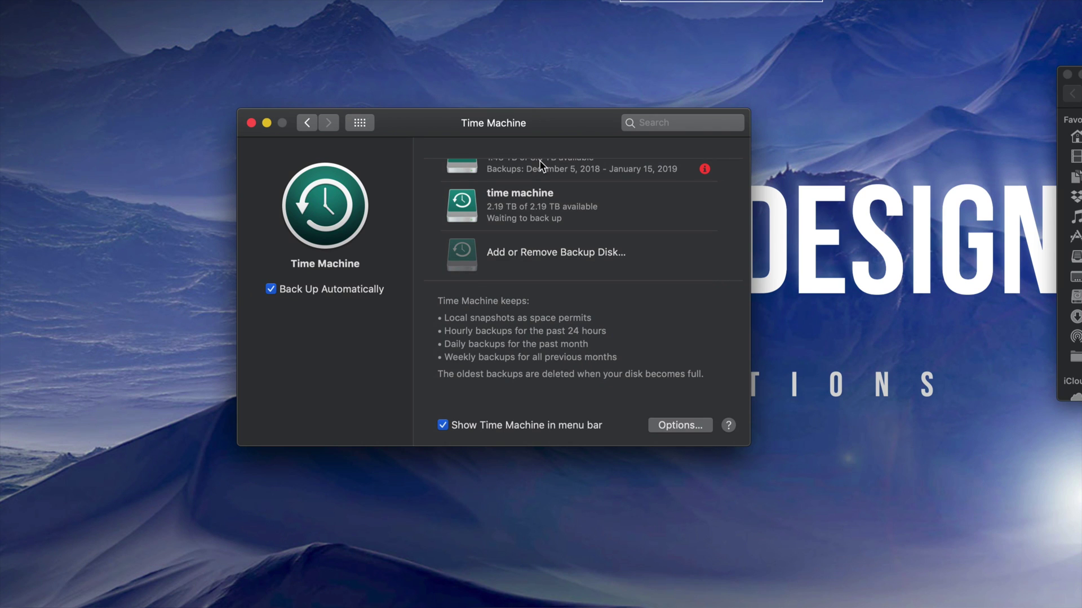
{"action": "mouse_move", "coordinate": [558, 133]}
{"action": "left_mouse_down"}
{"action": "mouse_move", "coordinate": [542, 162]}
{"action": "mouse_move", "coordinate": [551, 147]}
{"action": "left_mouse_up"}
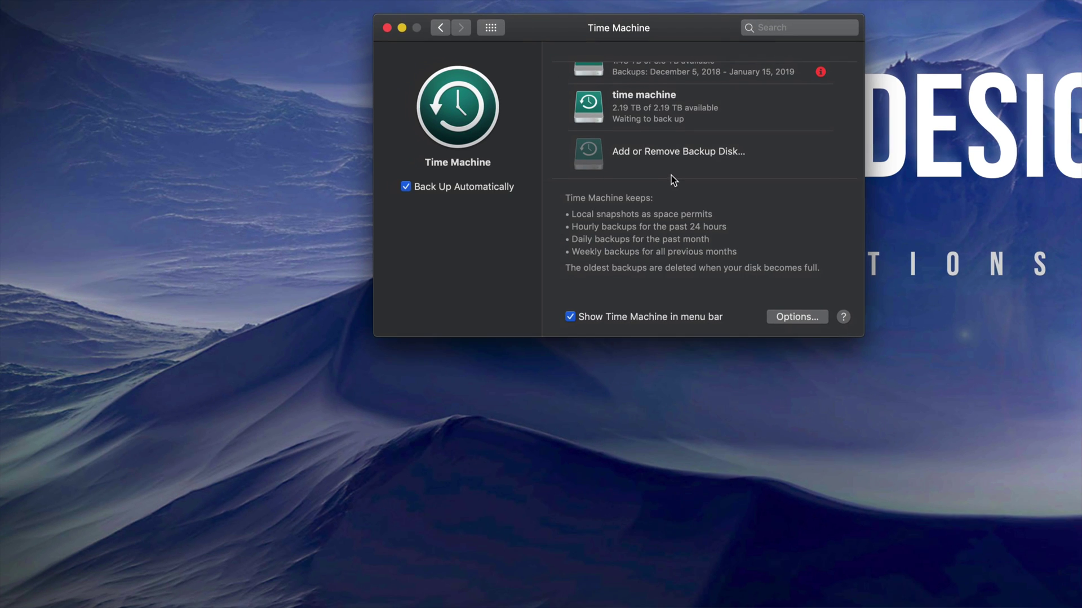
{"action": "left_click_drag", "start_coordinate": [669, 32], "coordinate": [677, 100]}
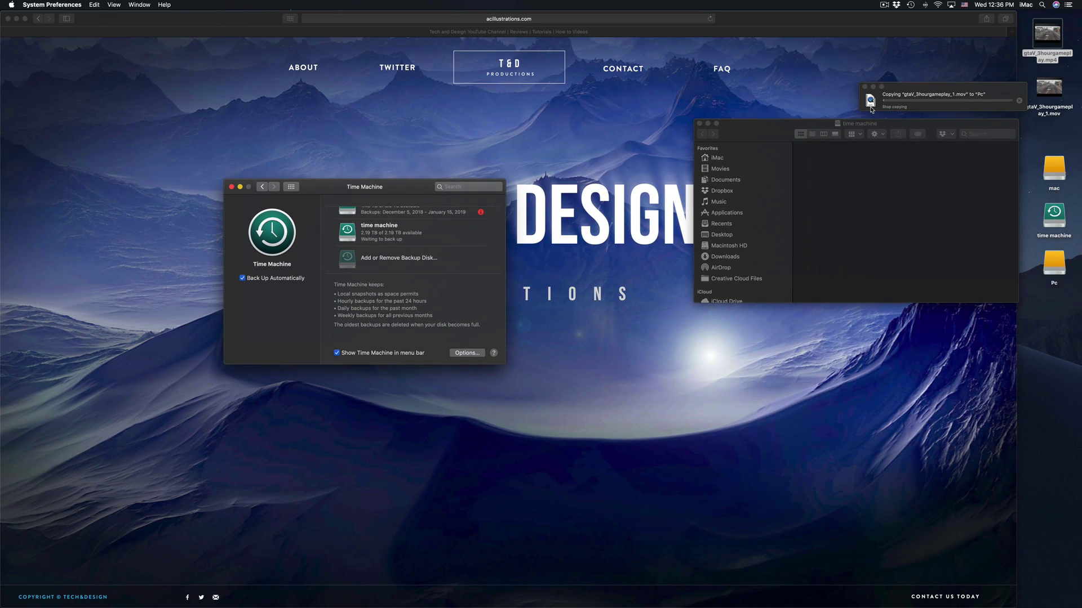
Move the time machine Finder window aside and stop the copying of gtaV_3hourgameplay_1.mov to Pc
{"action": "left_click_drag", "start_coordinate": [833, 125], "coordinate": [746, 275]}
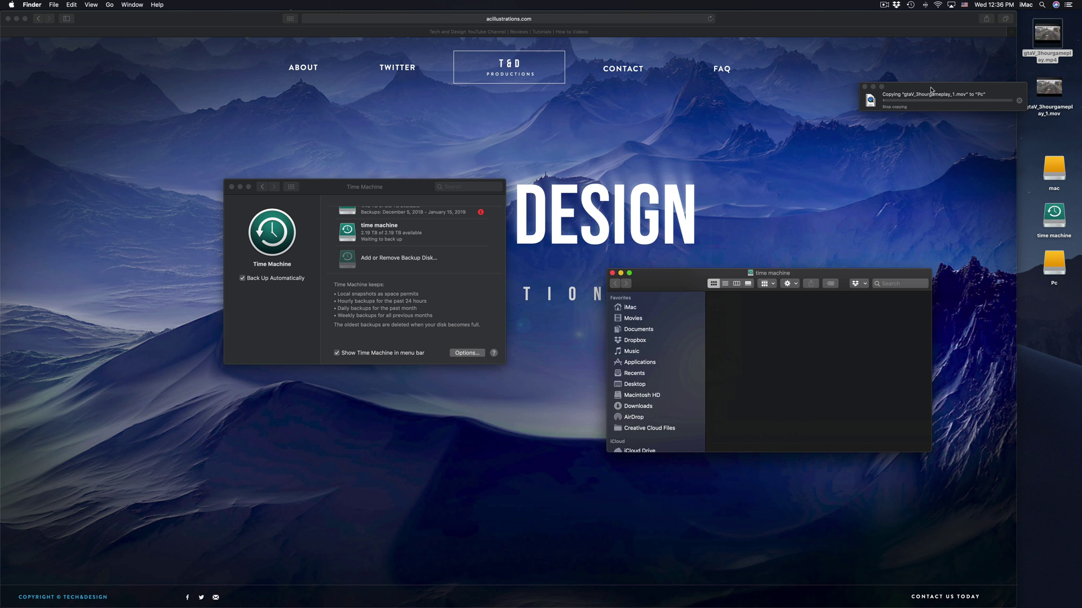
{"action": "left_click_drag", "start_coordinate": [931, 90], "coordinate": [729, 236]}
{"action": "left_click", "coordinate": [818, 246]}
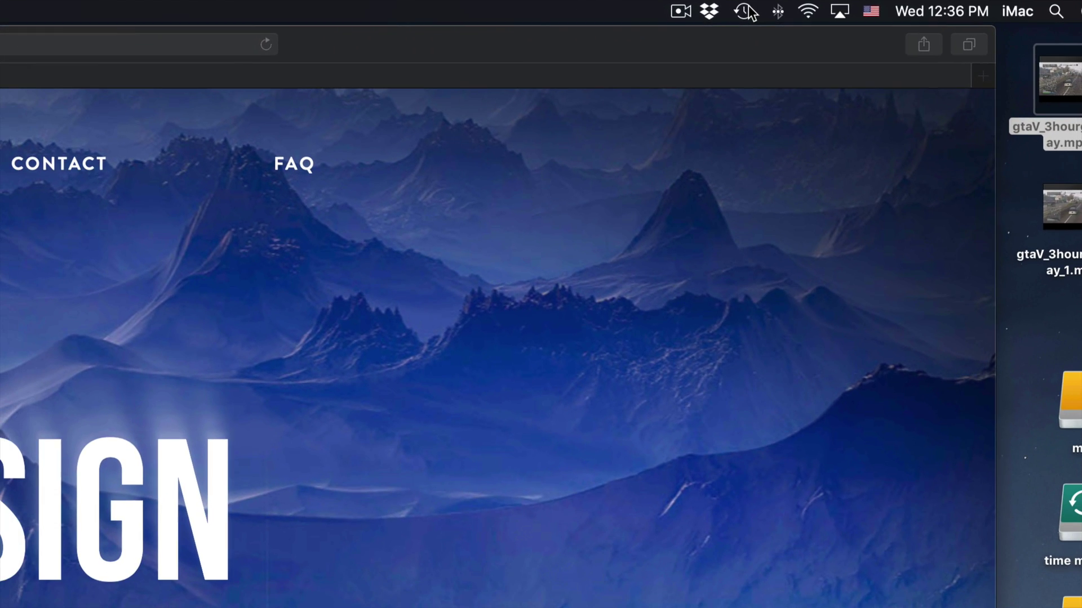
Examine the Time Machine status options for backing up now and entering Time Machine
{"action": "left_click", "coordinate": [745, 12]}
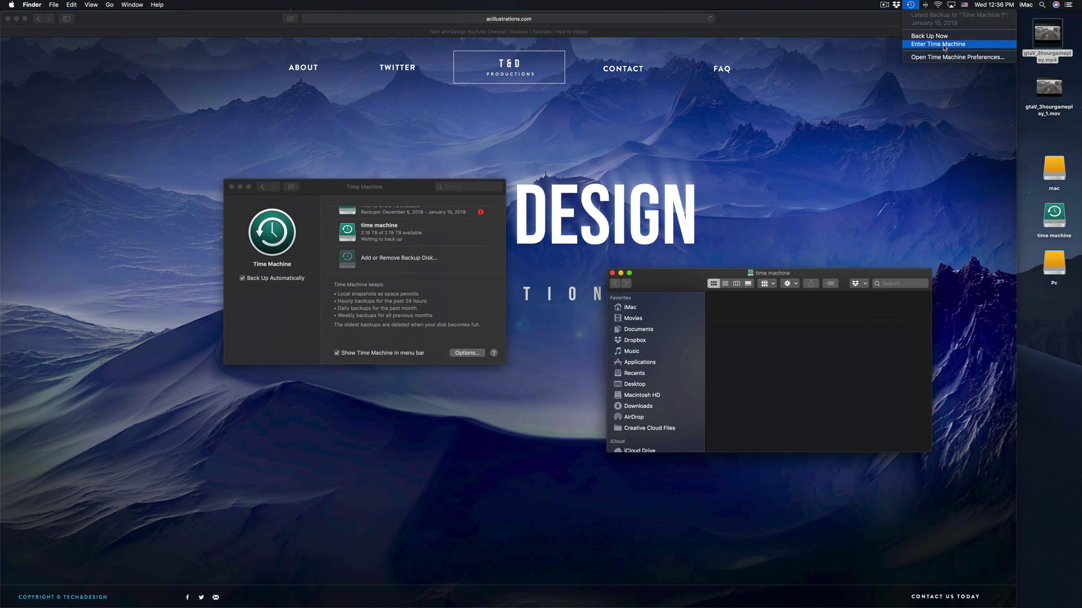
{"action": "left_click", "coordinate": [818, 10]}
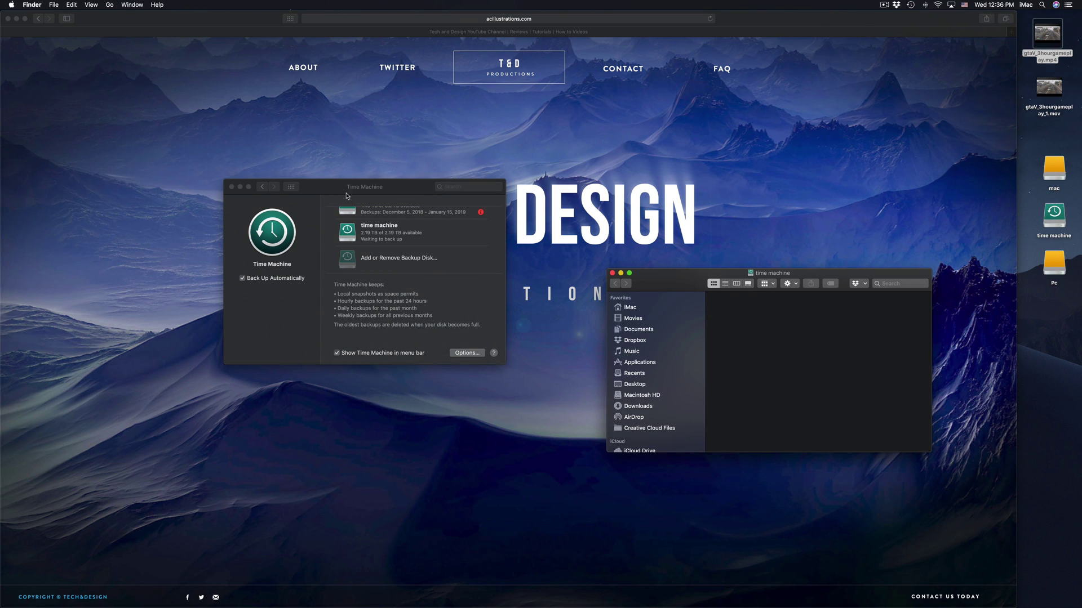
Reposition the Time Machine preferences window and review the Time Machine 1 and time machine entries in its backup disk list
{"action": "left_click_drag", "start_coordinate": [346, 192], "coordinate": [434, 195]}
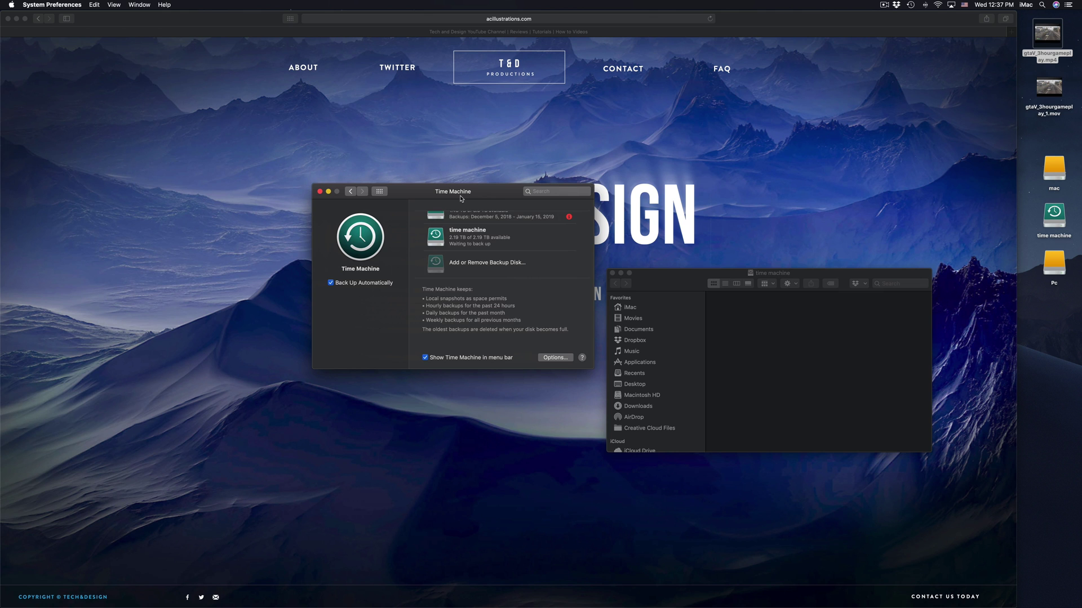
{"action": "left_click_drag", "start_coordinate": [460, 199], "coordinate": [523, 159]}
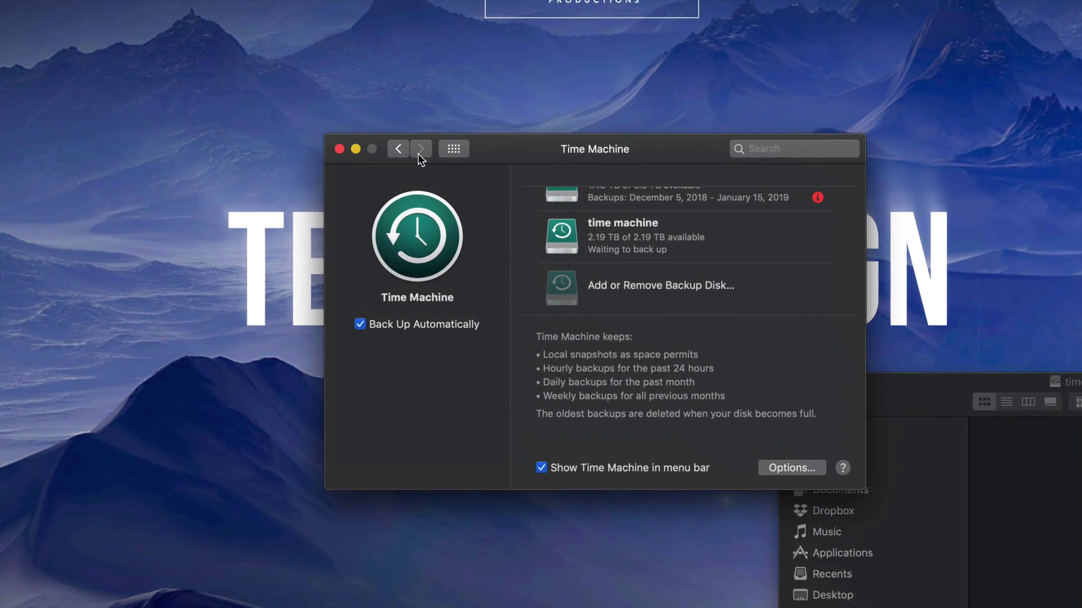
{"action": "left_click_drag", "start_coordinate": [520, 148], "coordinate": [479, 119]}
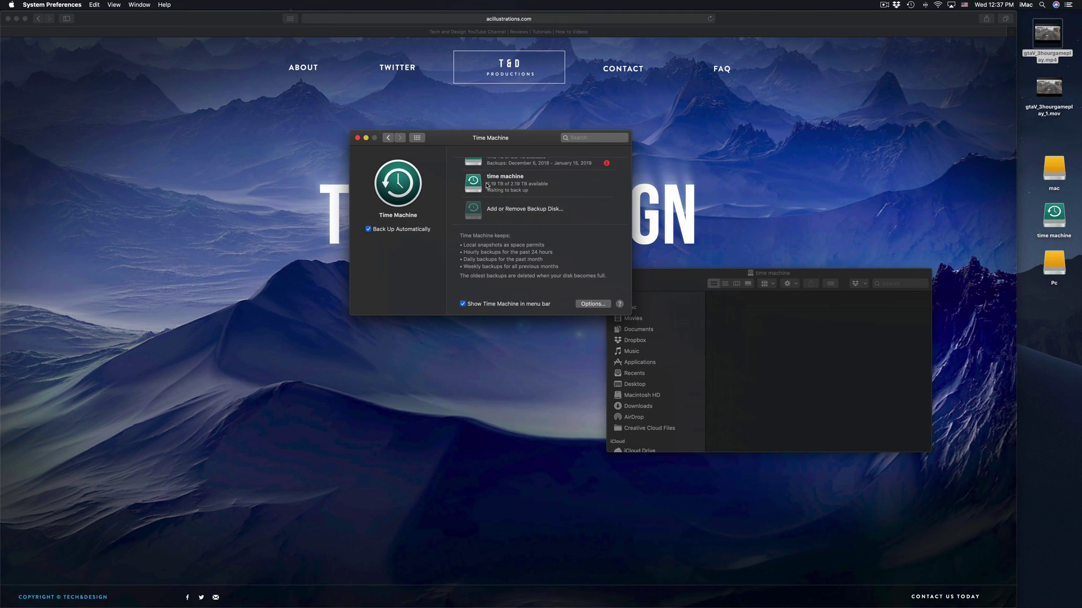
{"action": "left_click_drag", "start_coordinate": [495, 137], "coordinate": [578, 101]}
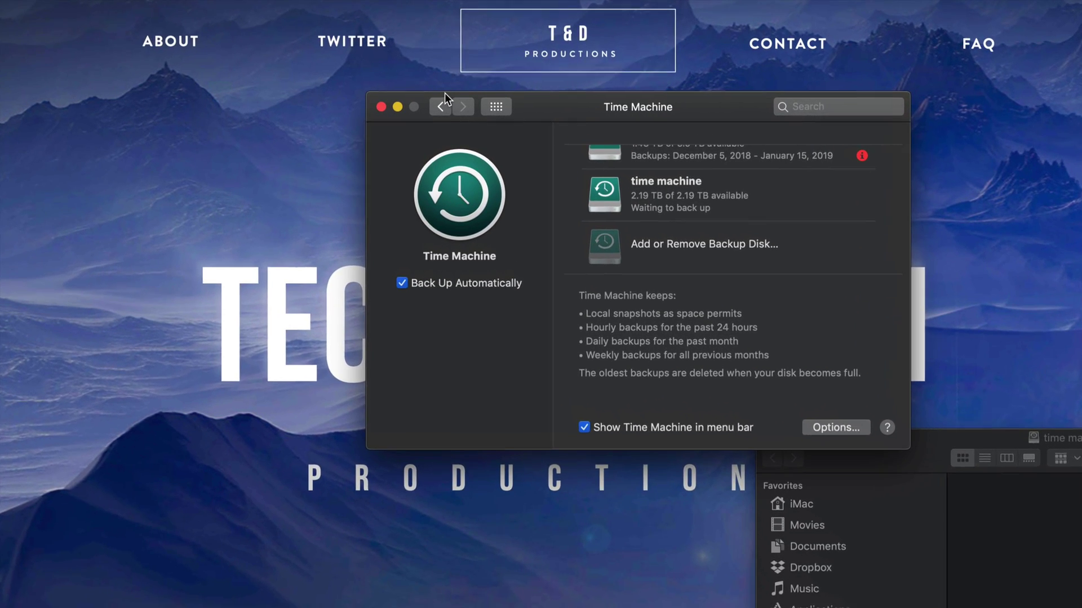
{"action": "scroll", "coordinate": [663, 207], "scroll_direction": "up", "scroll_amount": 2}
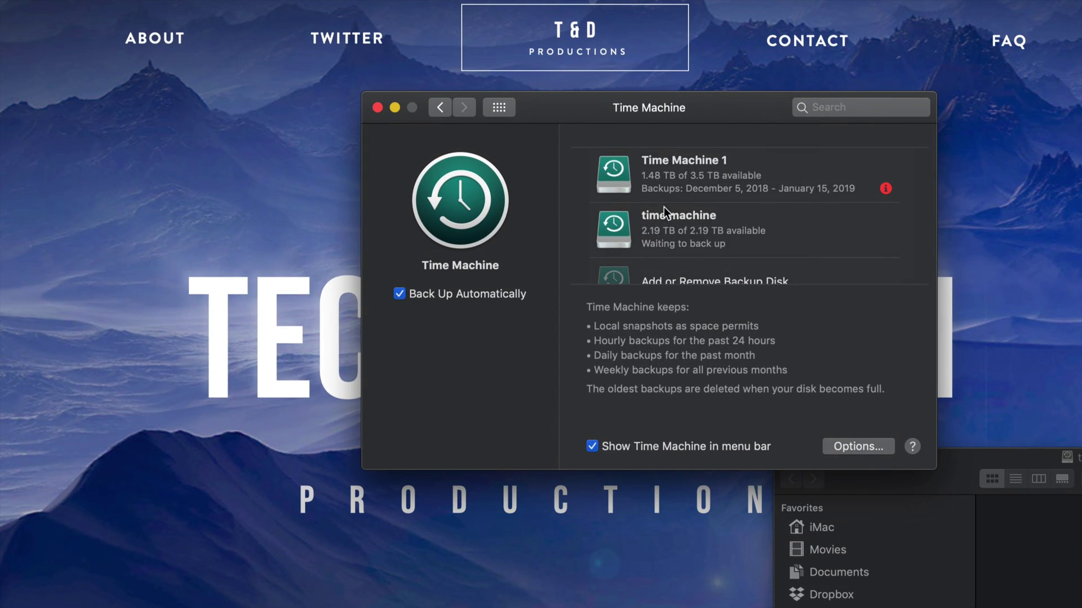
{"action": "scroll", "coordinate": [664, 207], "scroll_direction": "down", "scroll_amount": 2}
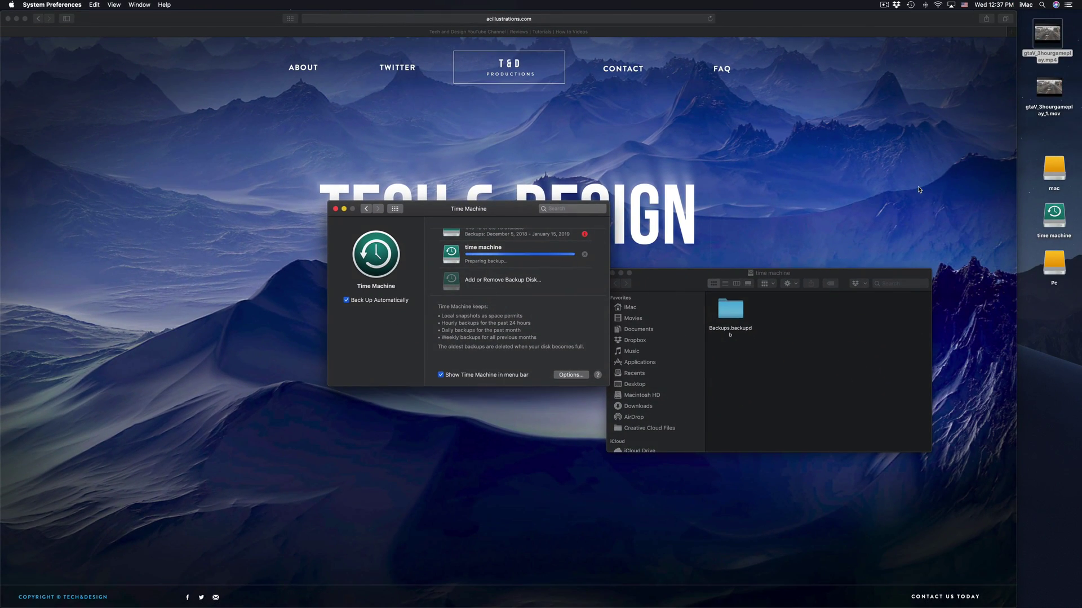
Open the mac and Pc volumes in separate Finder windows and arrange them apart from each other
{"action": "double_click", "coordinate": [1054, 172]}
{"action": "left_click_drag", "start_coordinate": [707, 122], "coordinate": [618, 134]}
{"action": "double_click", "coordinate": [1055, 263]}
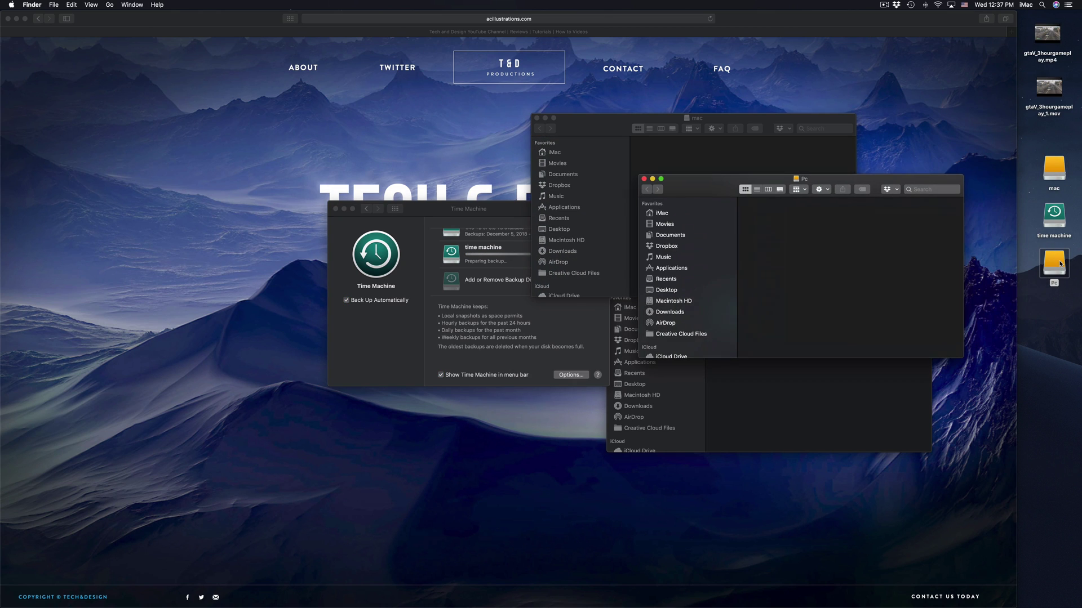
{"action": "left_click_drag", "start_coordinate": [686, 189], "coordinate": [254, 81]}
Check the time machine disk's backup progress with the preferences window moved clear of the Pc window, and switch to the Safari page
{"action": "left_click", "coordinate": [364, 337]}
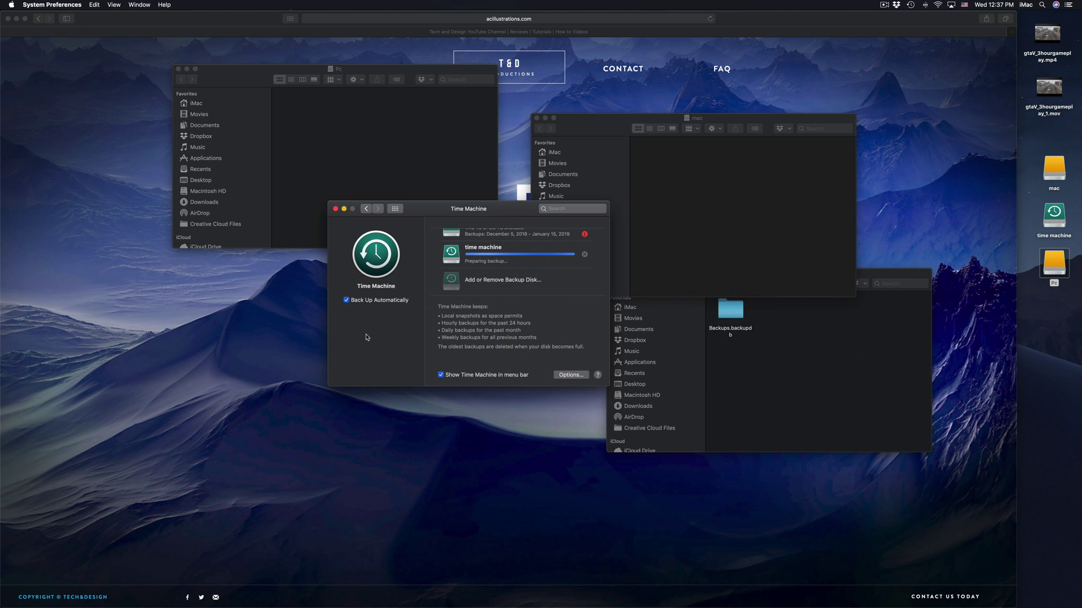
{"action": "left_click_drag", "start_coordinate": [433, 213], "coordinate": [412, 272]}
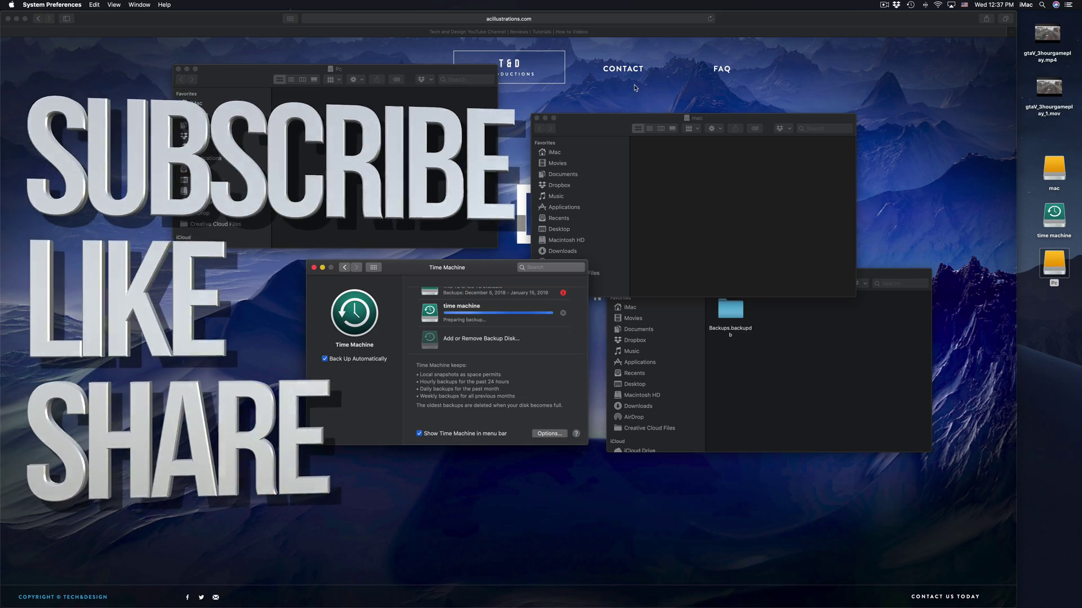
{"action": "left_click", "coordinate": [671, 85]}
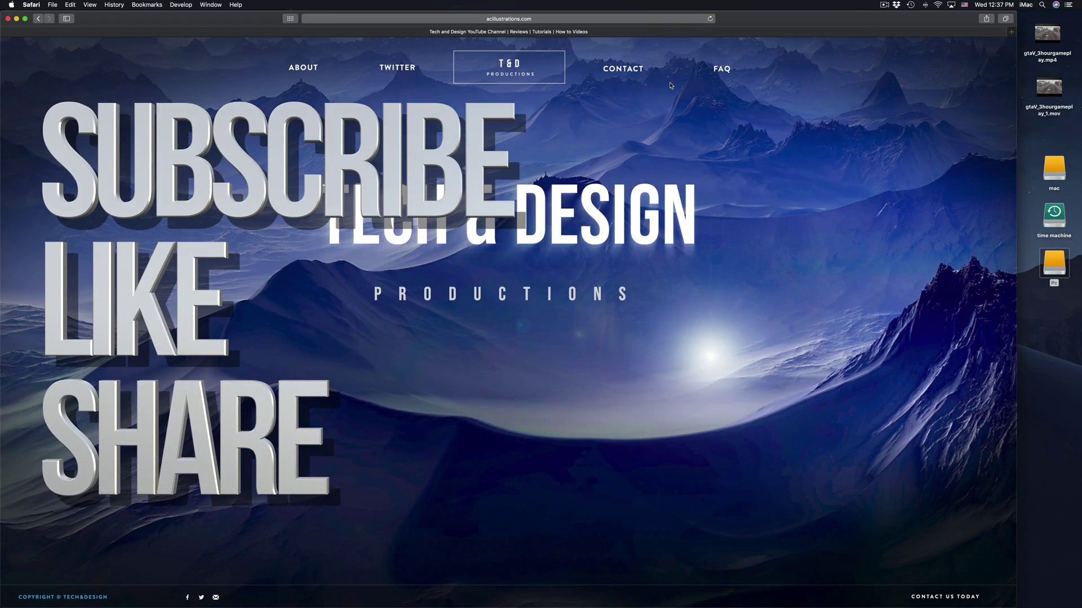